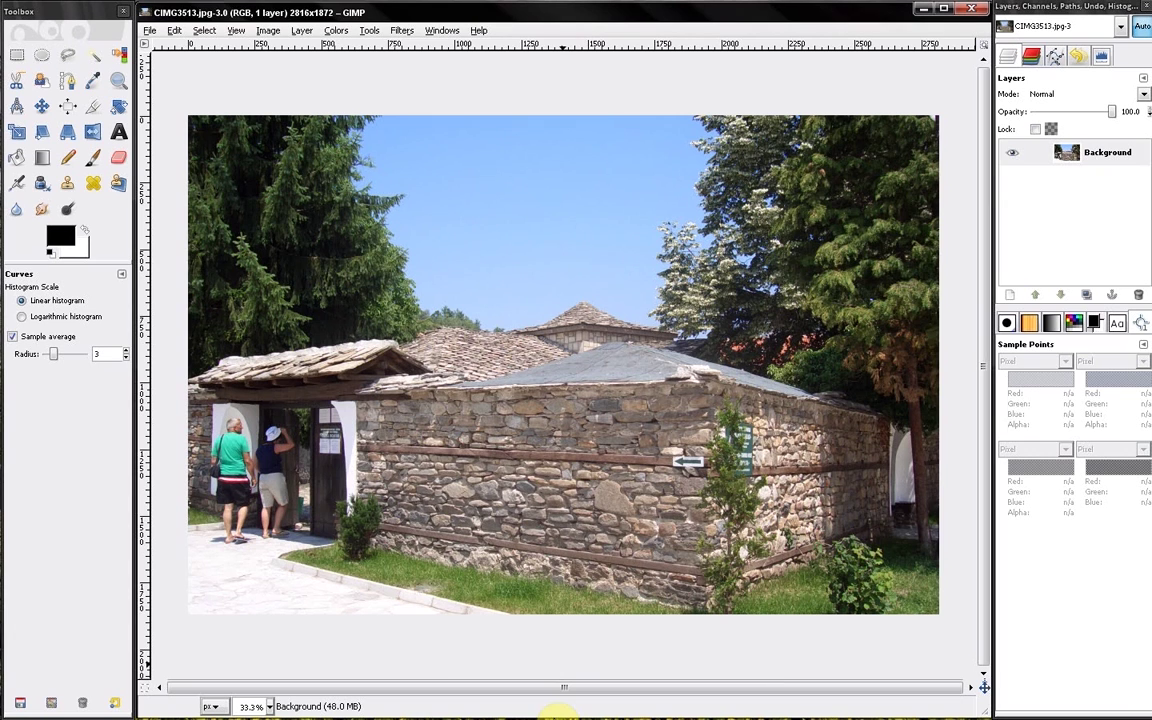
- Select the entire stone house photo and dock the Sample Points dialog beside it
{"action": "key", "text": "ctrl+a"}
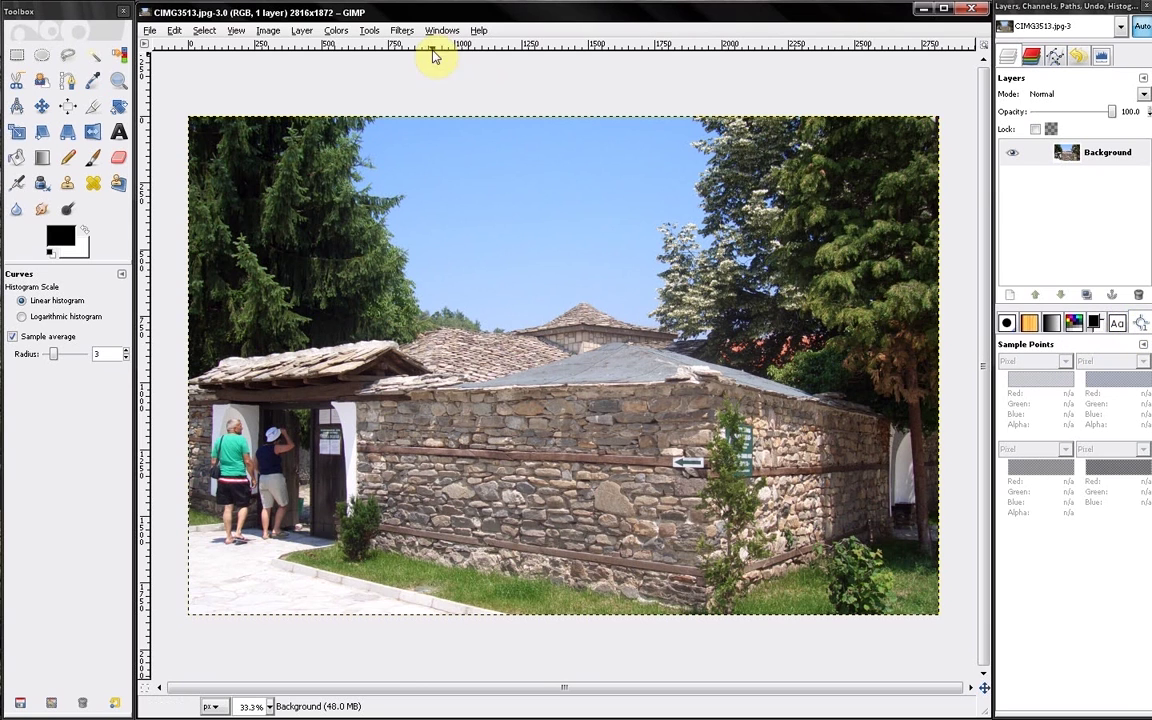
{"action": "left_click", "coordinate": [436, 30]}
{"action": "mouse_move", "coordinate": [557, 70]}
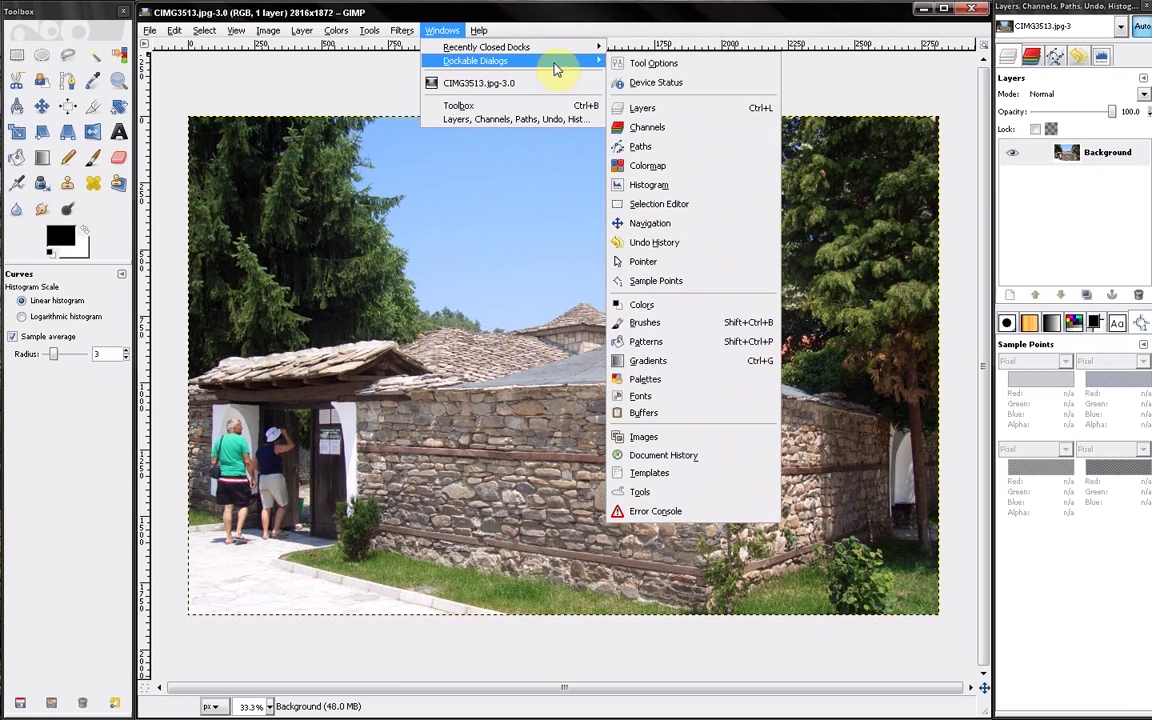
{"action": "left_click", "coordinate": [674, 284]}
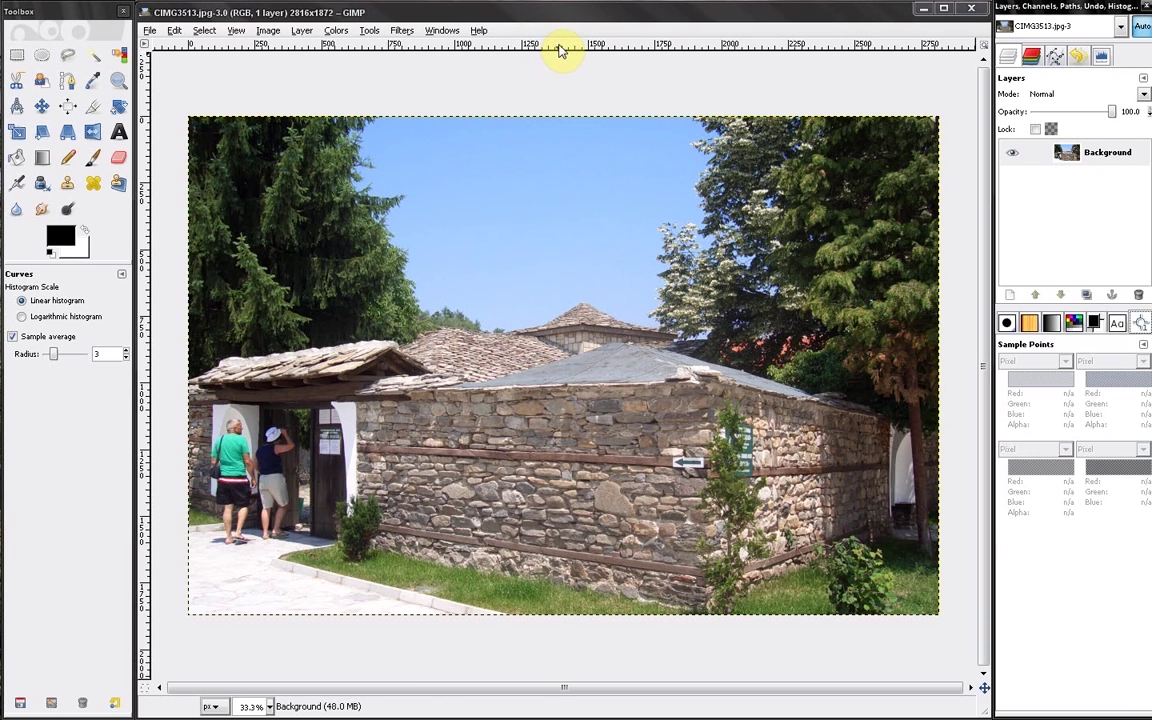
- Add three sample points on the grey roof, near the doorway, and in the lower-right shadow
{"action": "left_click_drag", "start_coordinate": [558, 46], "coordinate": [600, 372]}
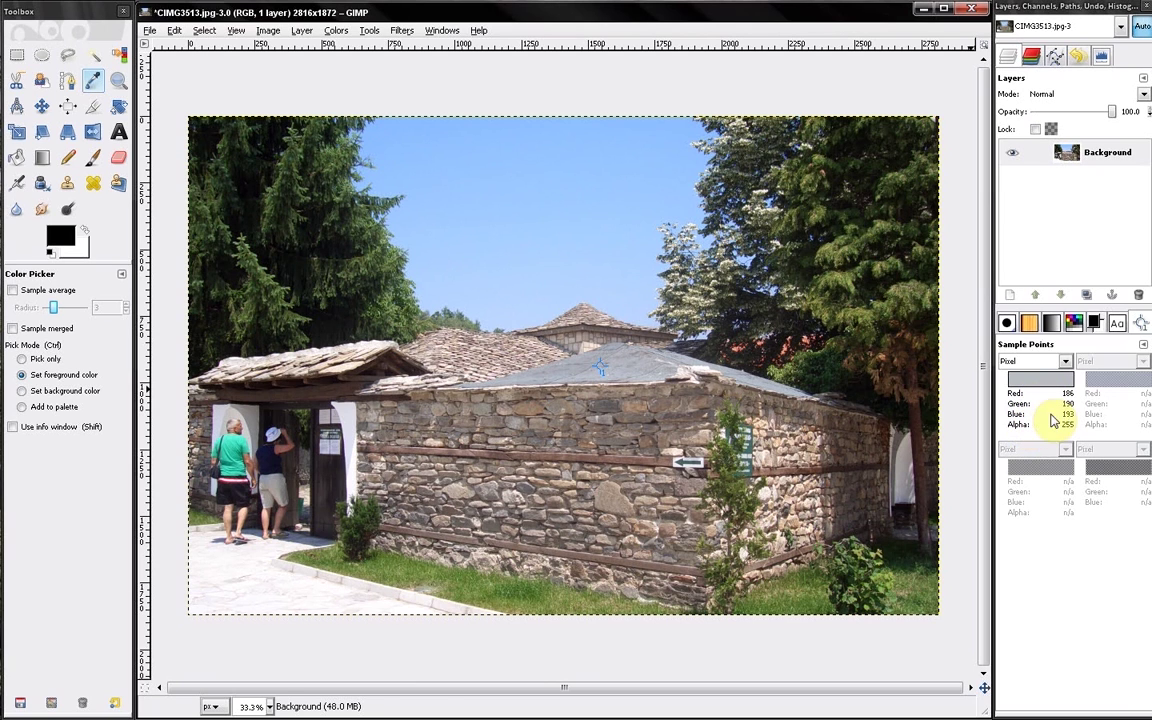
{"action": "key", "text": "ctrl"}
{"action": "left_click_drag", "start_coordinate": [563, 48], "coordinate": [304, 546]}
{"action": "key", "text": "ctrl"}
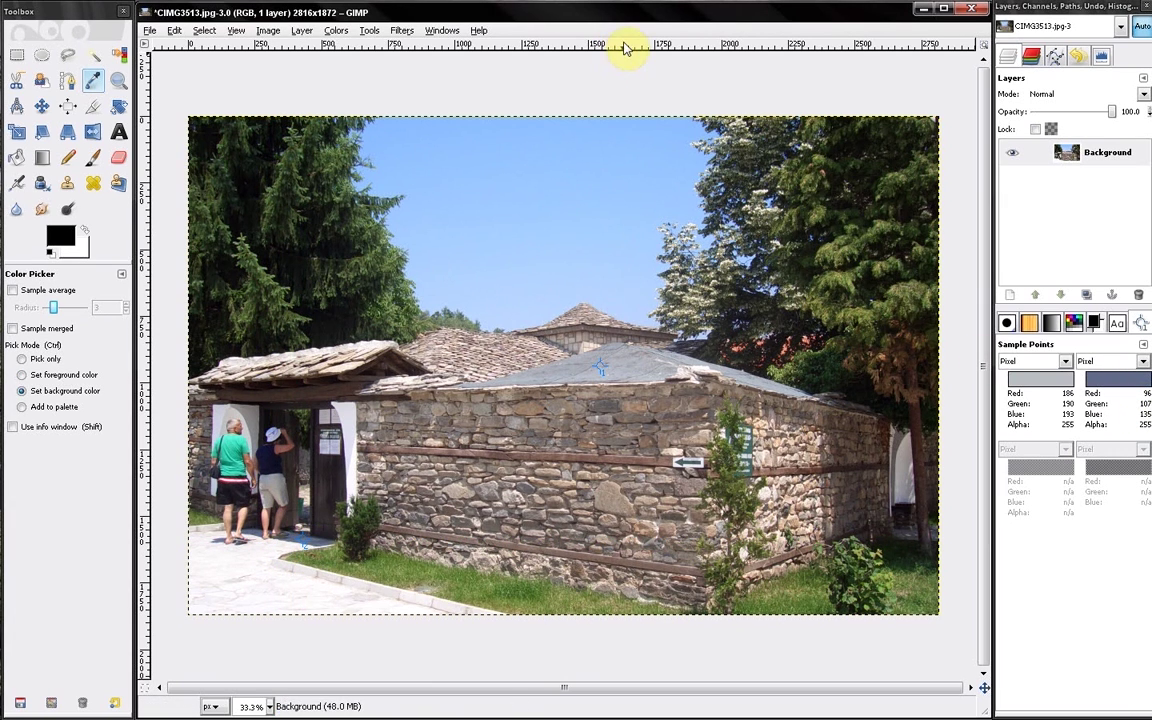
{"action": "left_click_drag", "start_coordinate": [624, 48], "coordinate": [902, 546]}
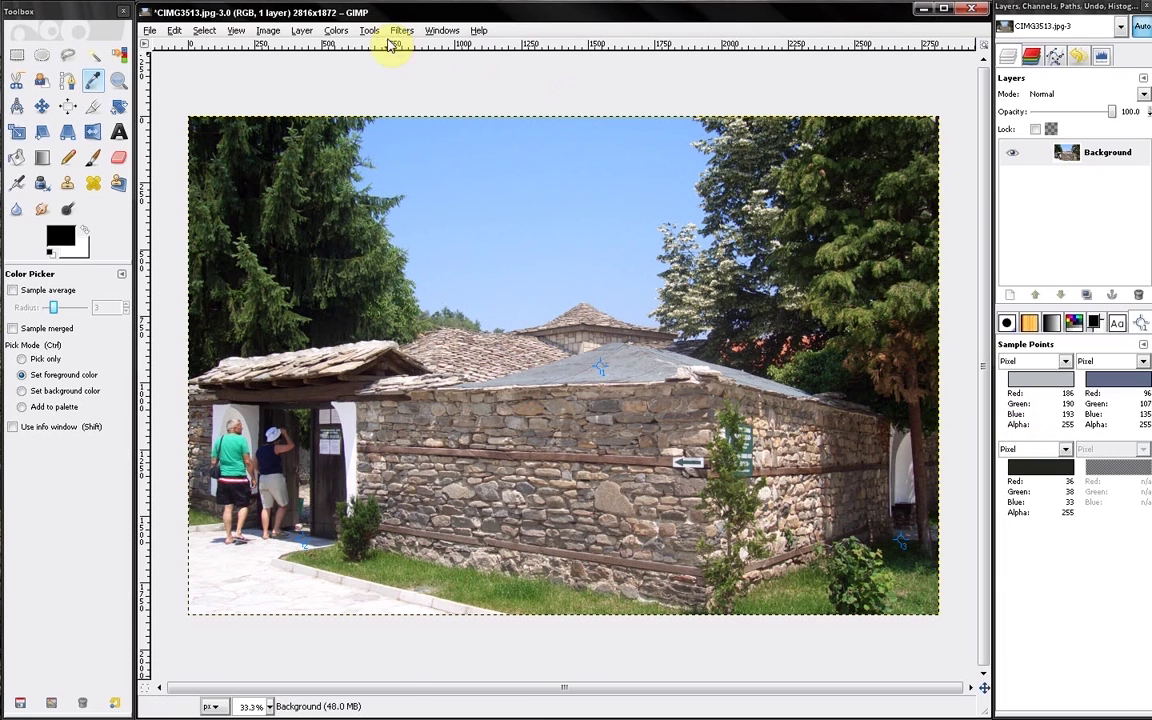
- Open Colors > Curves with the channel set to Red
{"action": "left_click", "coordinate": [330, 36]}
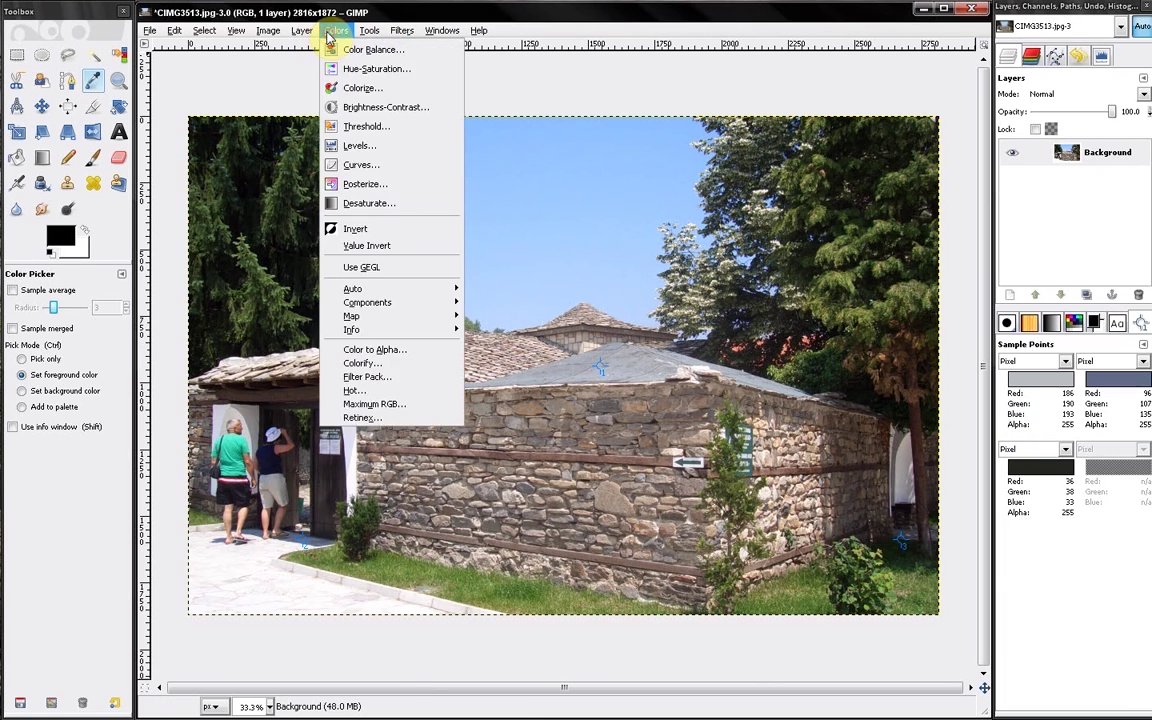
{"action": "left_click", "coordinate": [366, 164]}
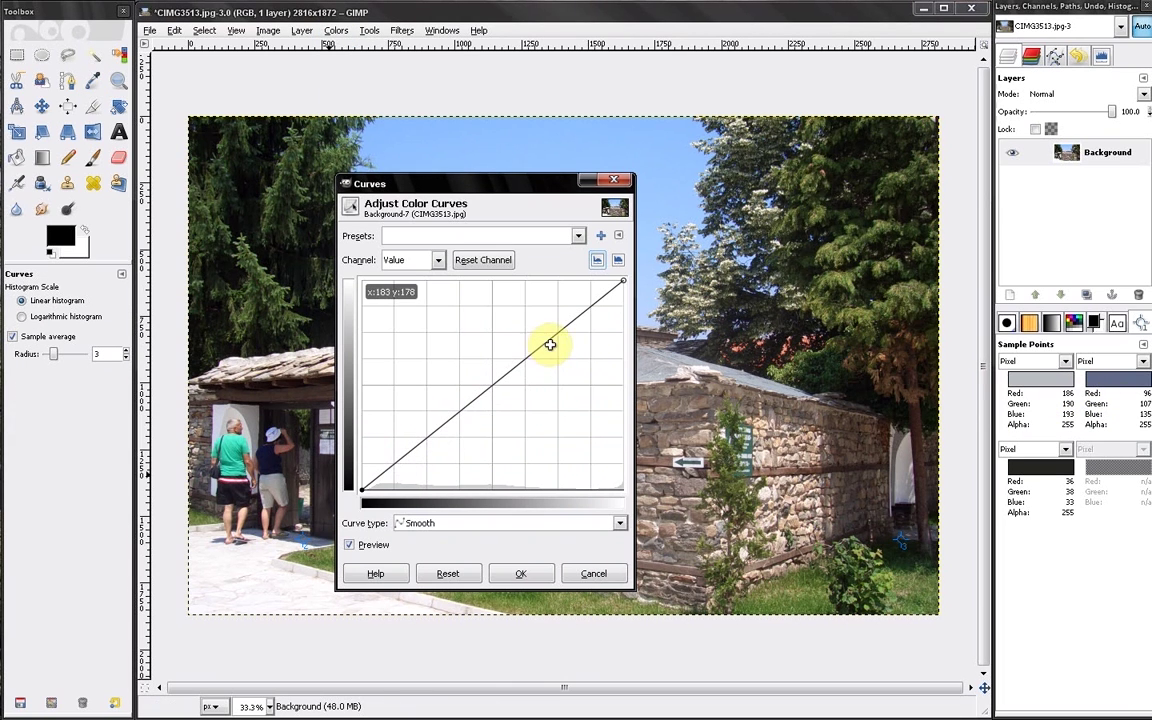
{"action": "left_click", "coordinate": [438, 261]}
{"action": "left_click", "coordinate": [427, 298]}
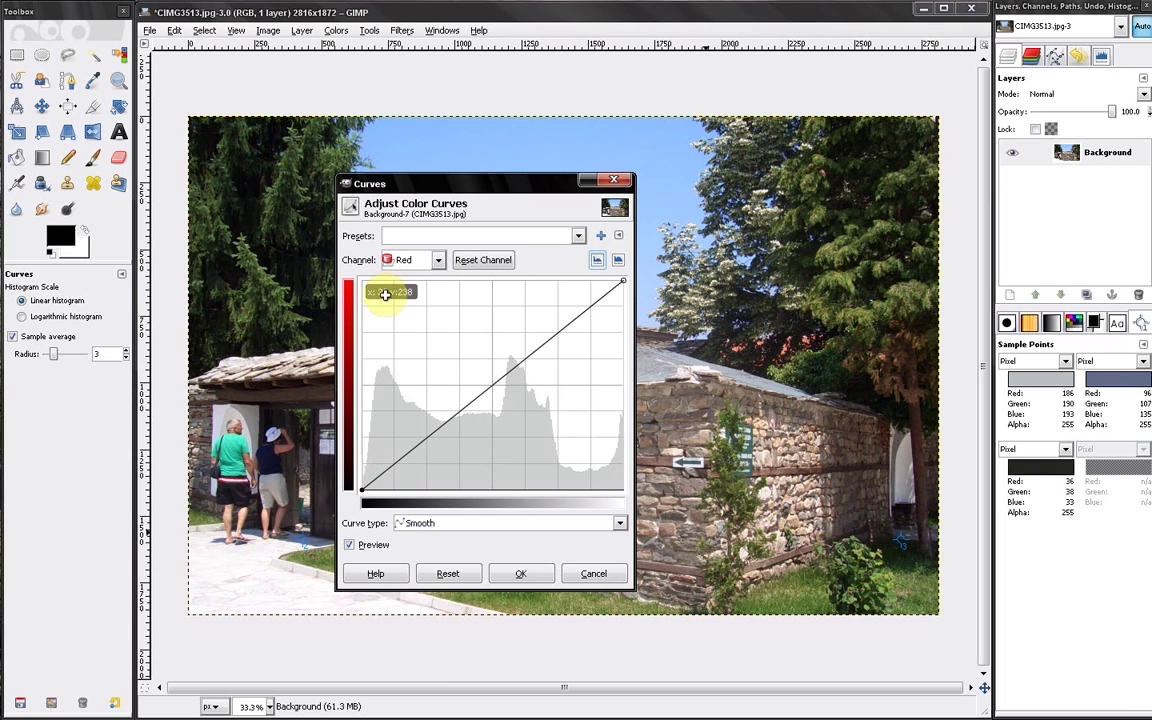
- Add low, mid and high points on the Red curve and nudge them until the roof reads 190 red
{"action": "left_click", "coordinate": [399, 461]}
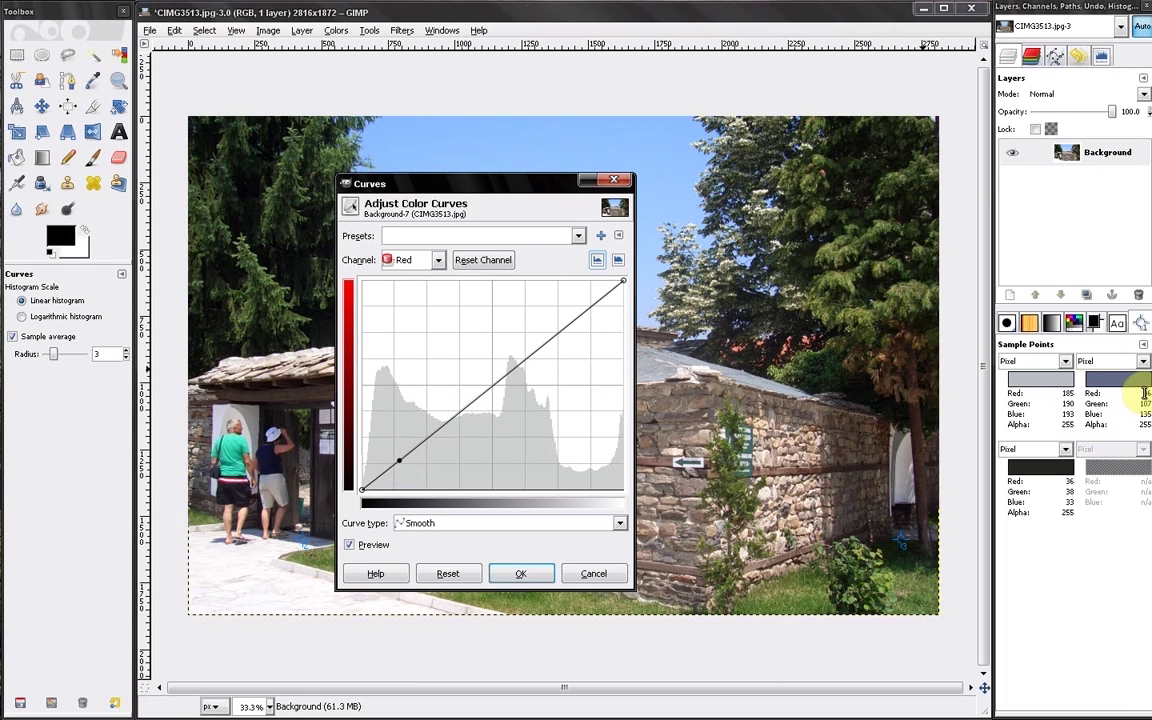
{"action": "left_click", "coordinate": [459, 412]}
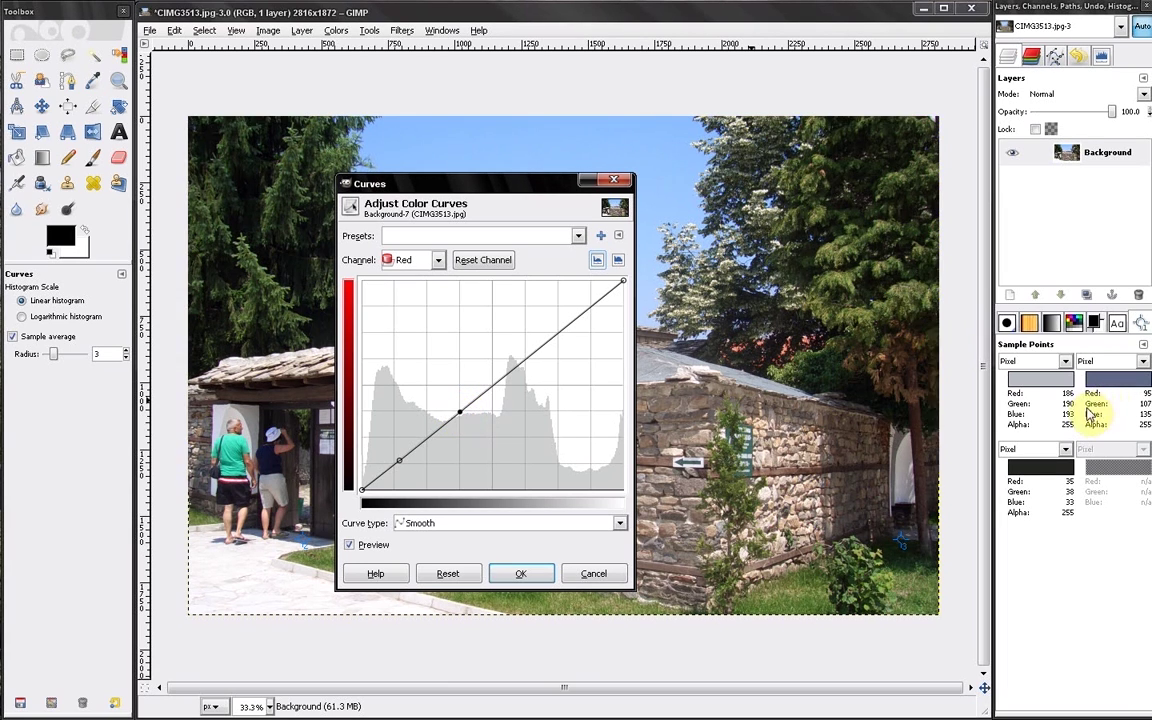
{"action": "left_click", "coordinate": [553, 337]}
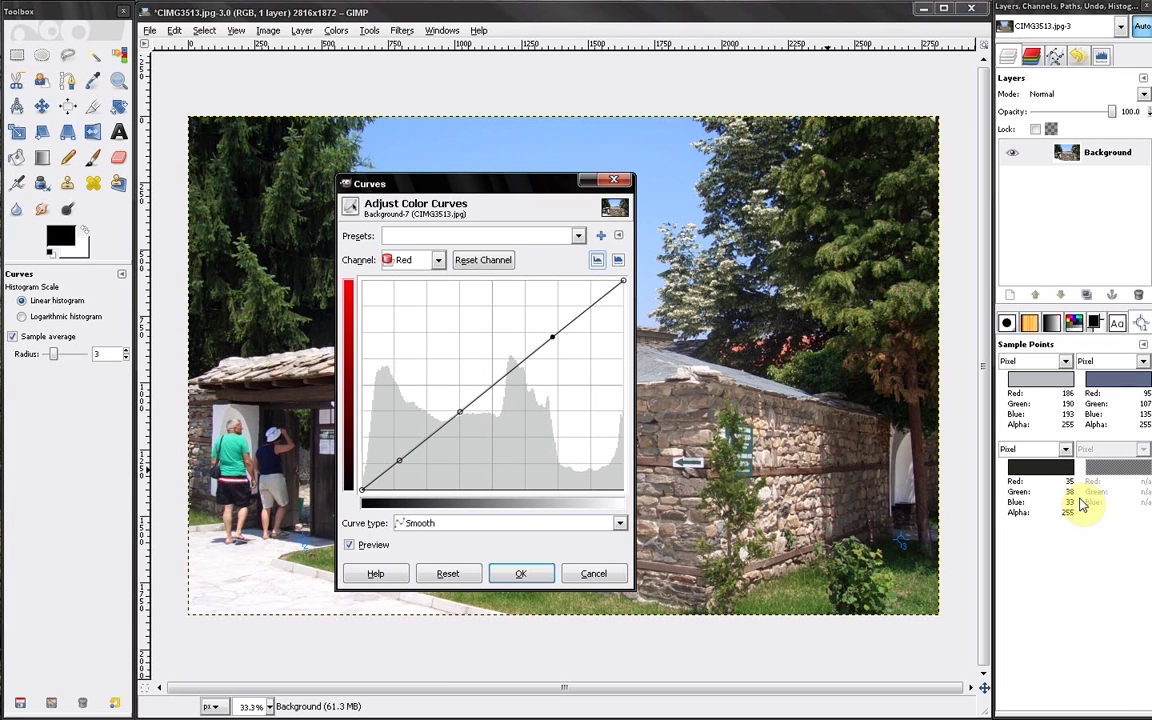
{"action": "left_click", "coordinate": [400, 461]}
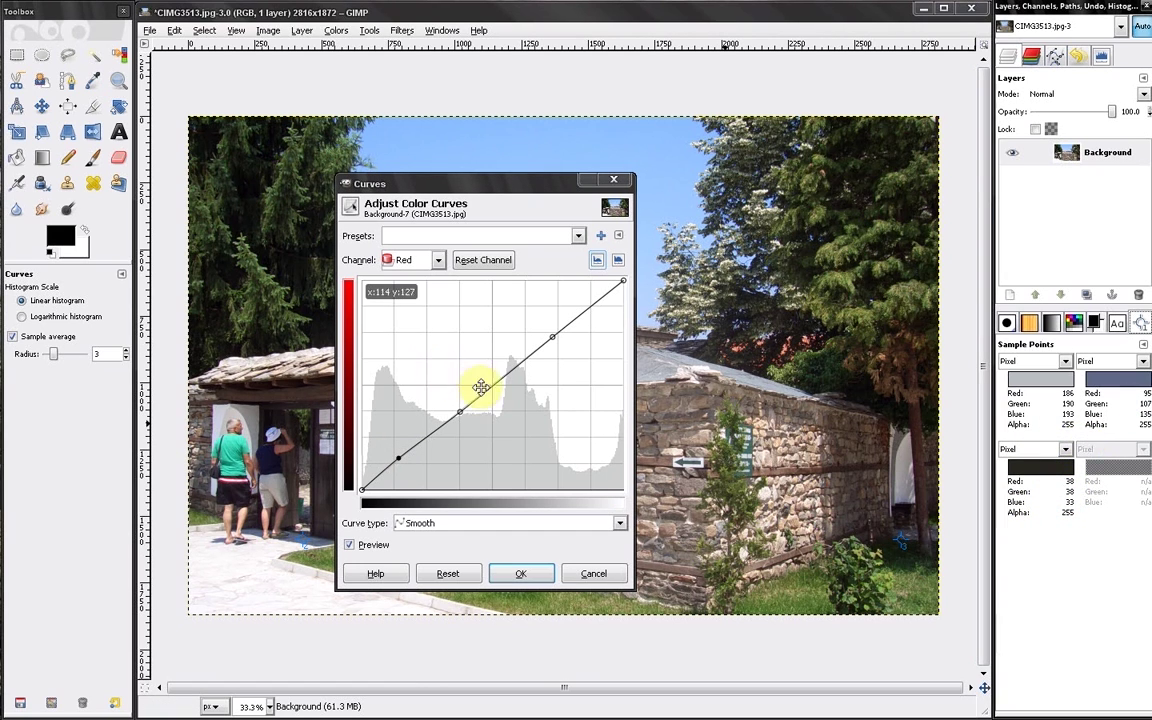
{"action": "left_click_drag", "start_coordinate": [459, 409], "coordinate": [457, 404]}
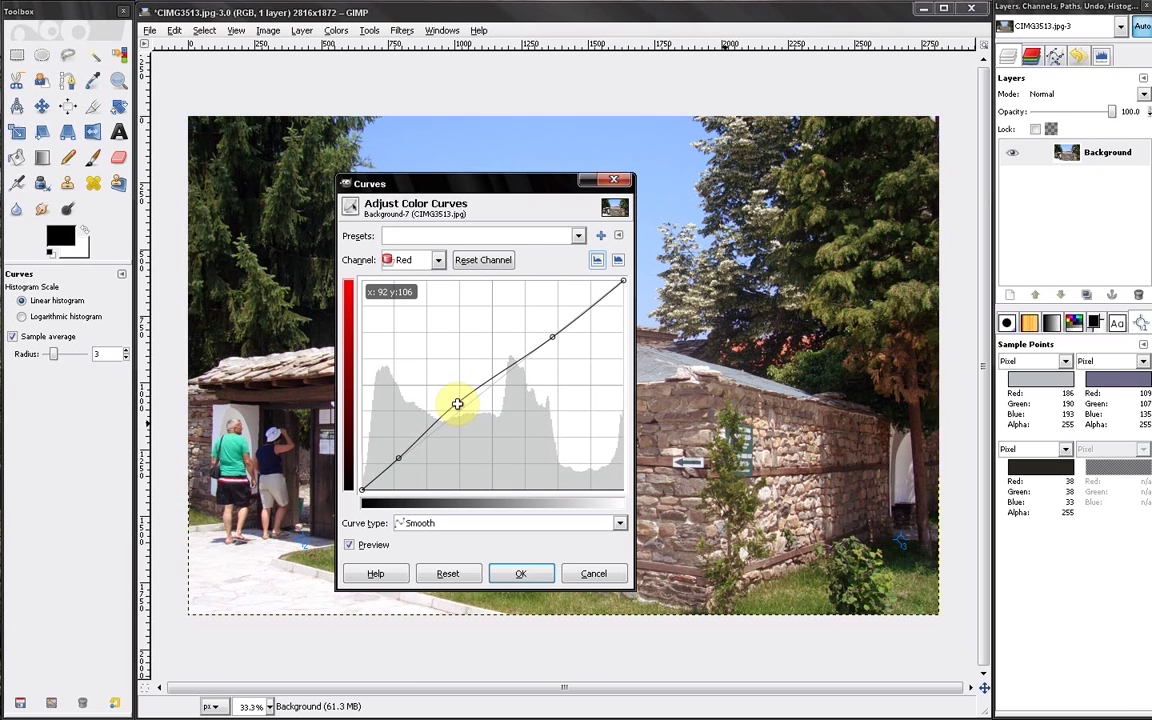
{"action": "left_click_drag", "start_coordinate": [457, 404], "coordinate": [457, 403]}
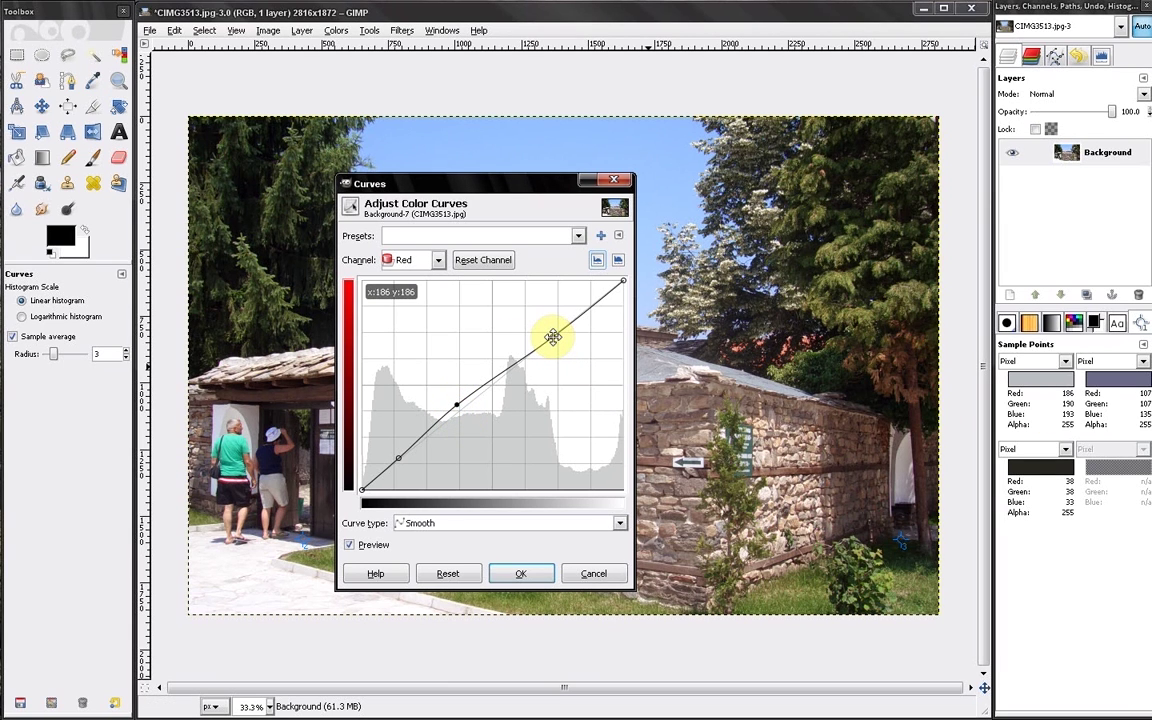
{"action": "left_click_drag", "start_coordinate": [553, 337], "coordinate": [550, 333]}
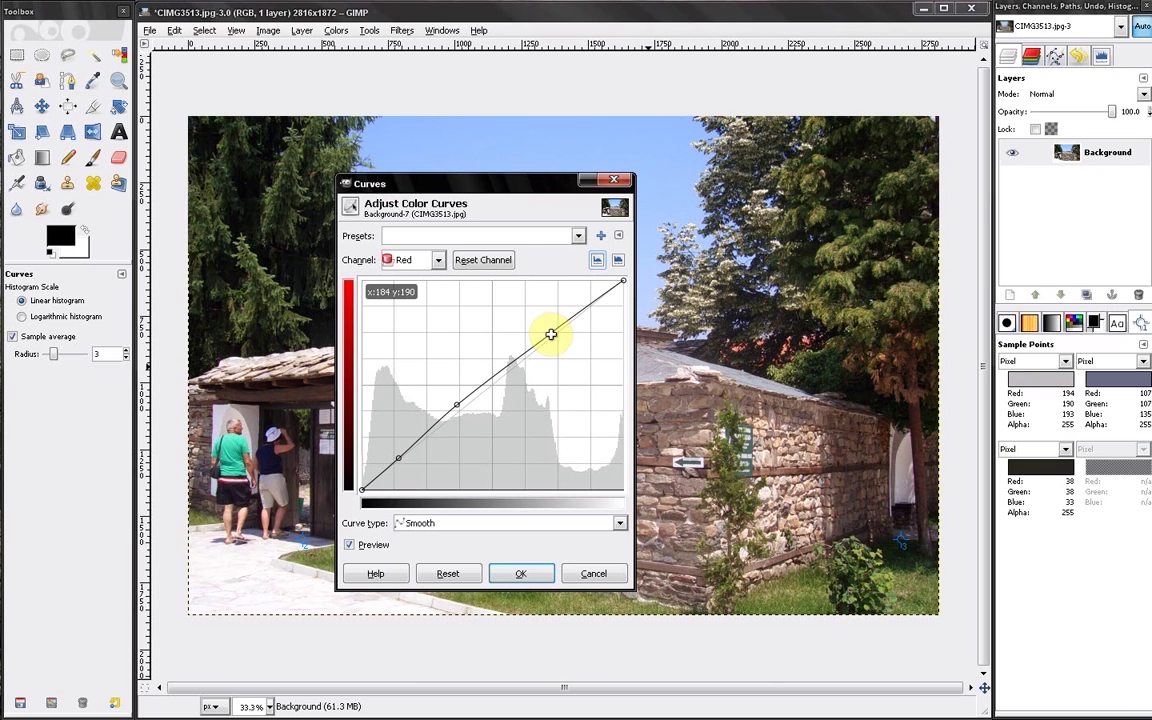
{"action": "left_click_drag", "start_coordinate": [551, 334], "coordinate": [551, 337]}
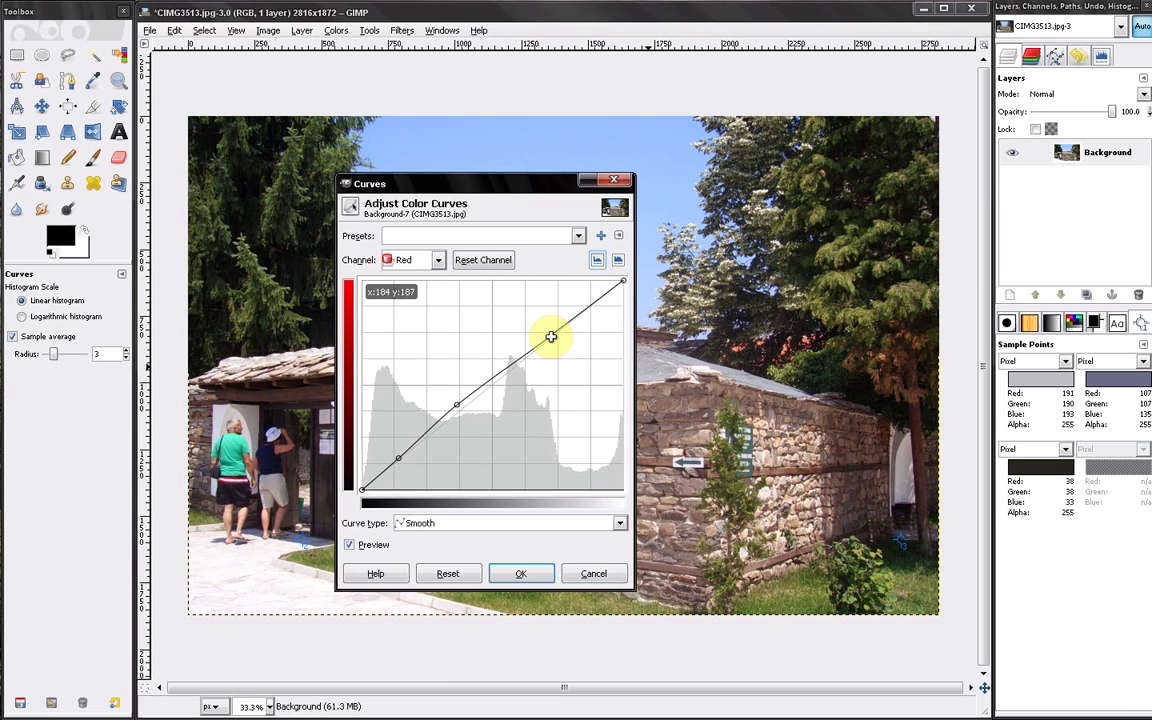
{"action": "left_click", "coordinate": [550, 337]}
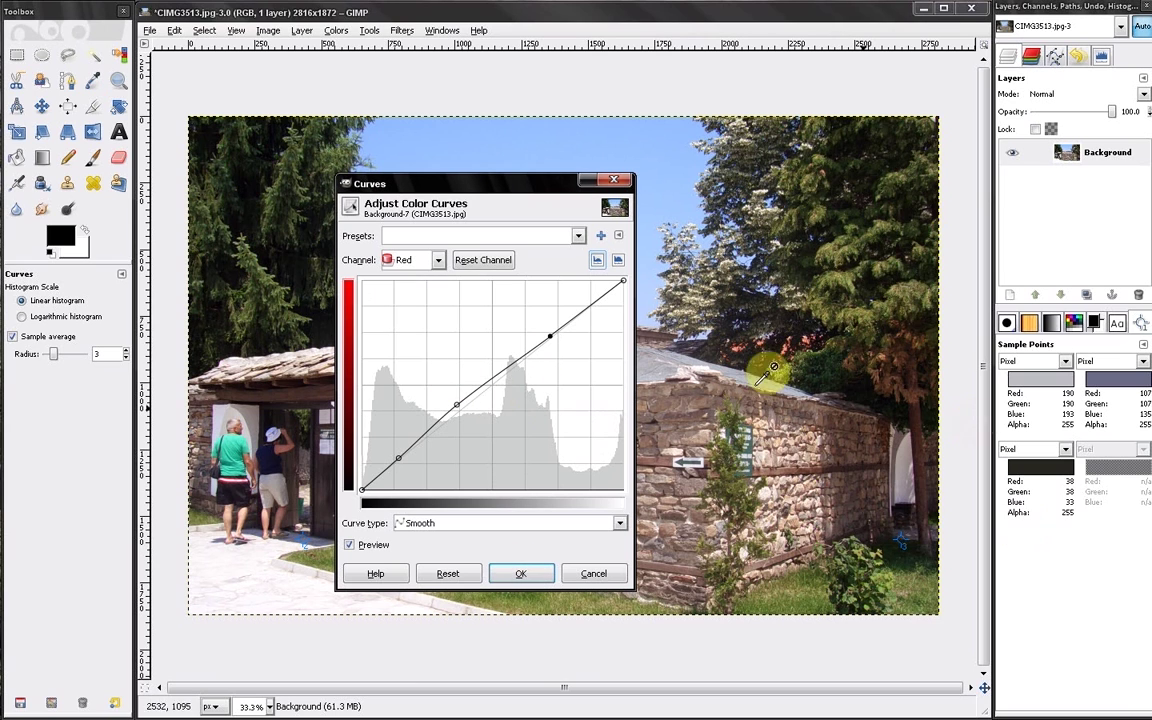
- Switch the curve to the Blue channel and add low, mid and high control points
{"action": "left_click", "coordinate": [437, 261]}
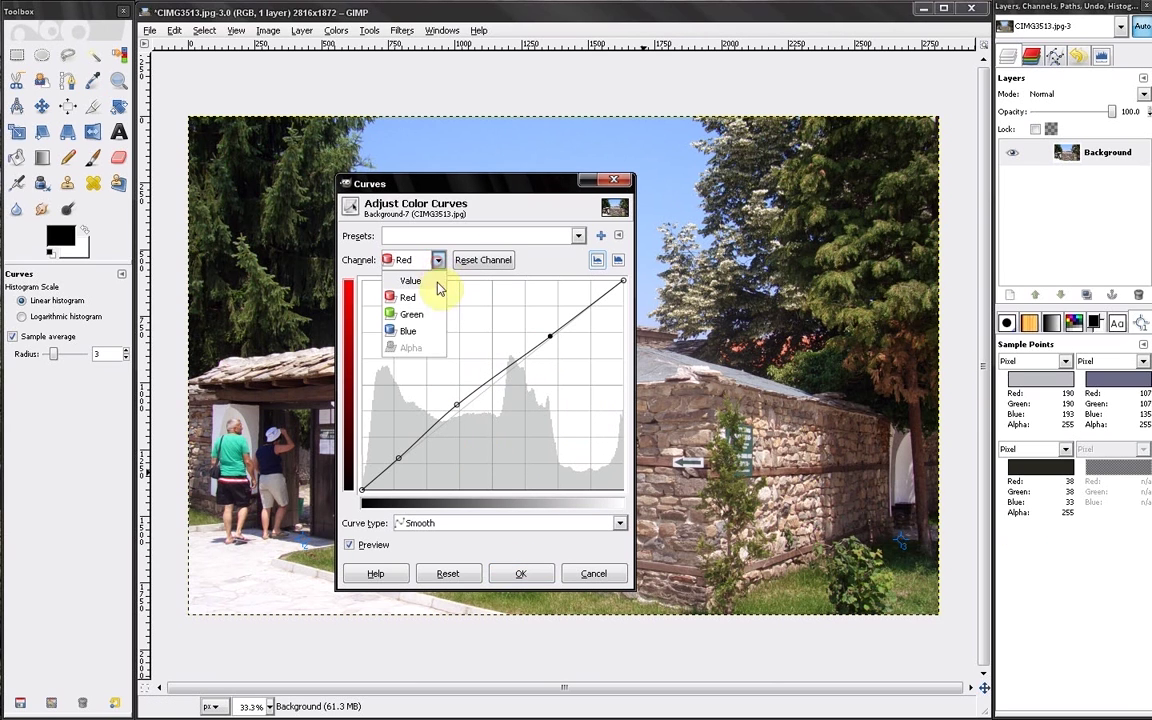
{"action": "left_click", "coordinate": [413, 331]}
{"action": "left_click", "coordinate": [437, 261]}
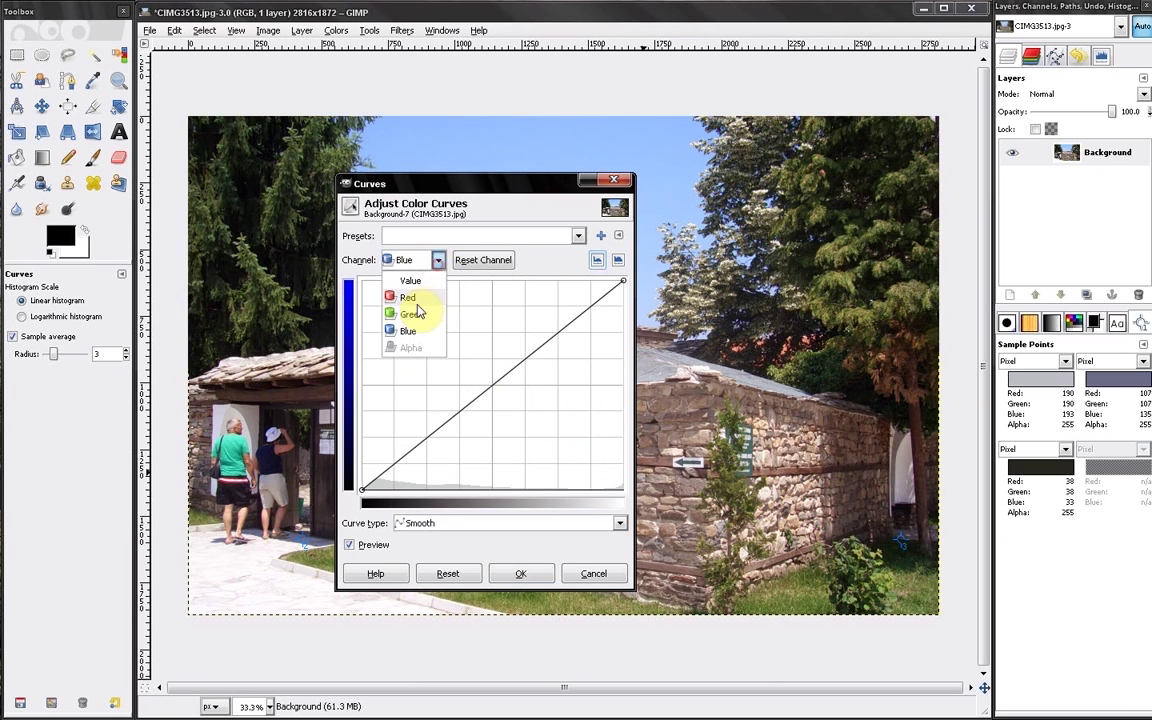
{"action": "left_click", "coordinate": [420, 298]}
{"action": "left_click", "coordinate": [437, 260]}
{"action": "left_click", "coordinate": [412, 332]}
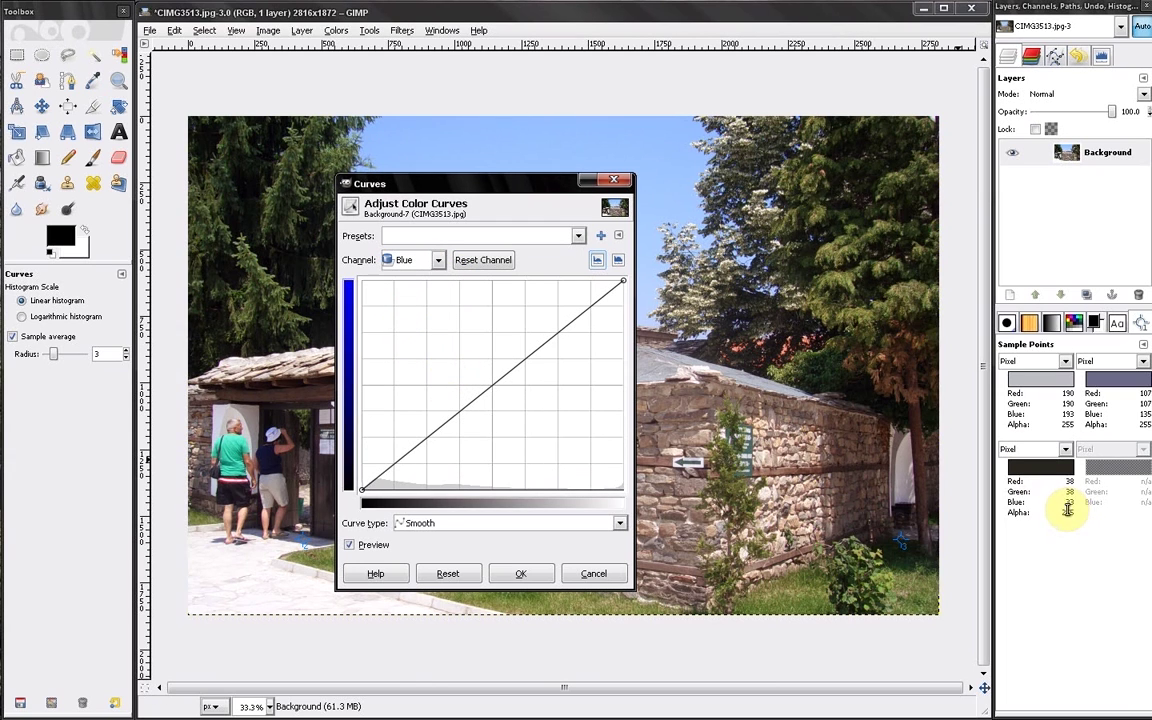
{"action": "left_click", "coordinate": [396, 464]}
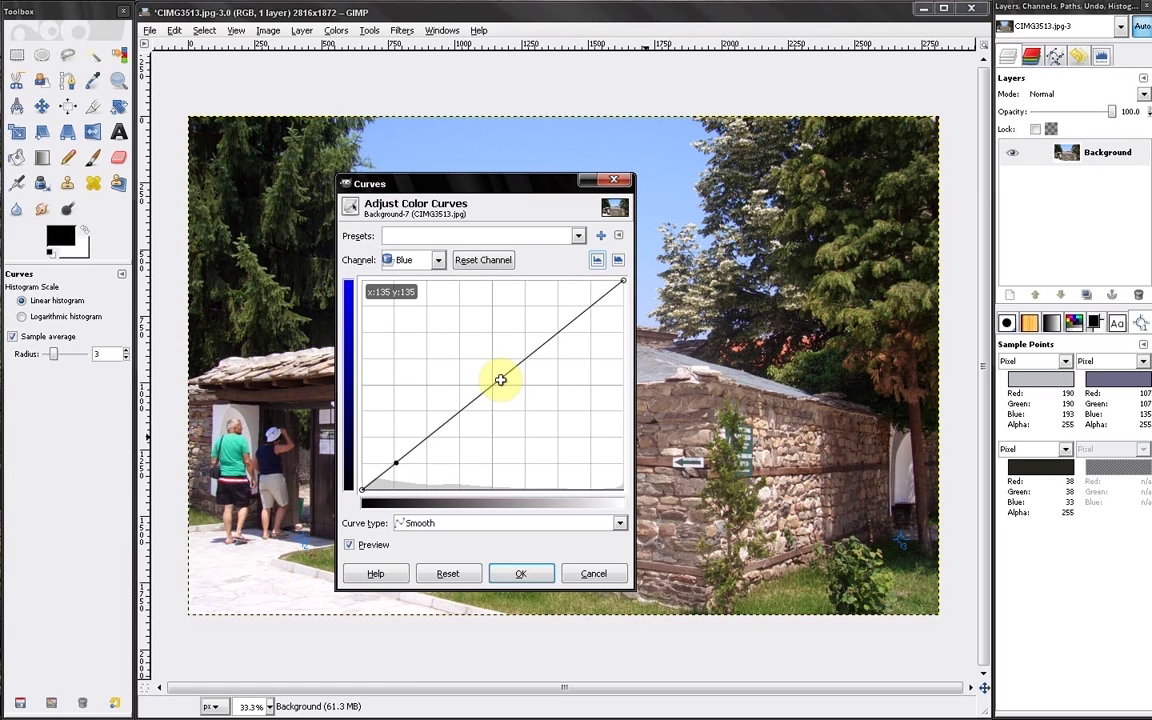
{"action": "left_click", "coordinate": [500, 379]}
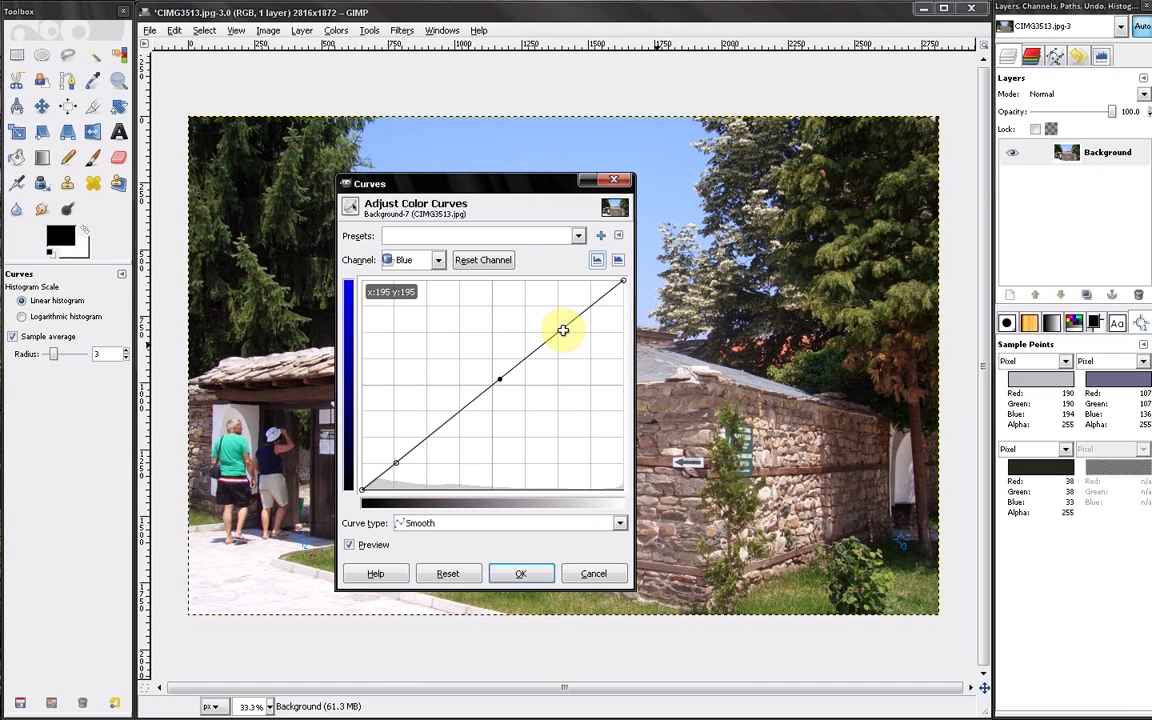
{"action": "left_click", "coordinate": [561, 331]}
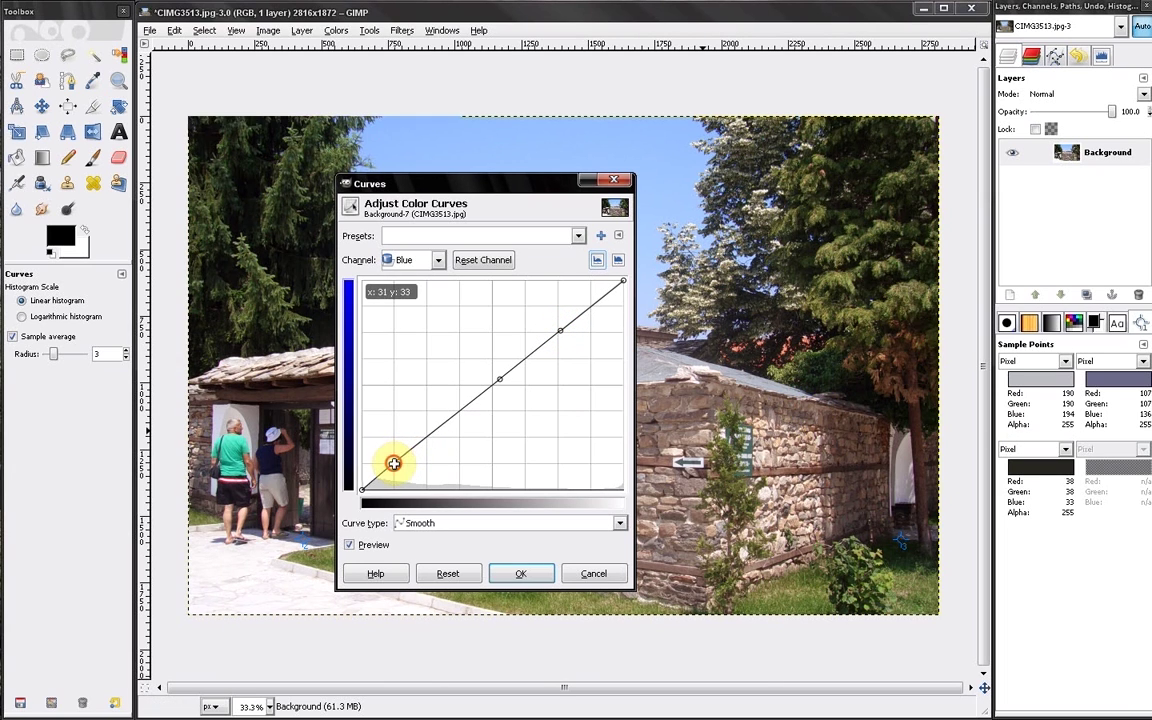
- Pull the blue shadow and midtone points down until the roof reads 190/190/193
{"action": "left_click_drag", "start_coordinate": [392, 462], "coordinate": [394, 459]}
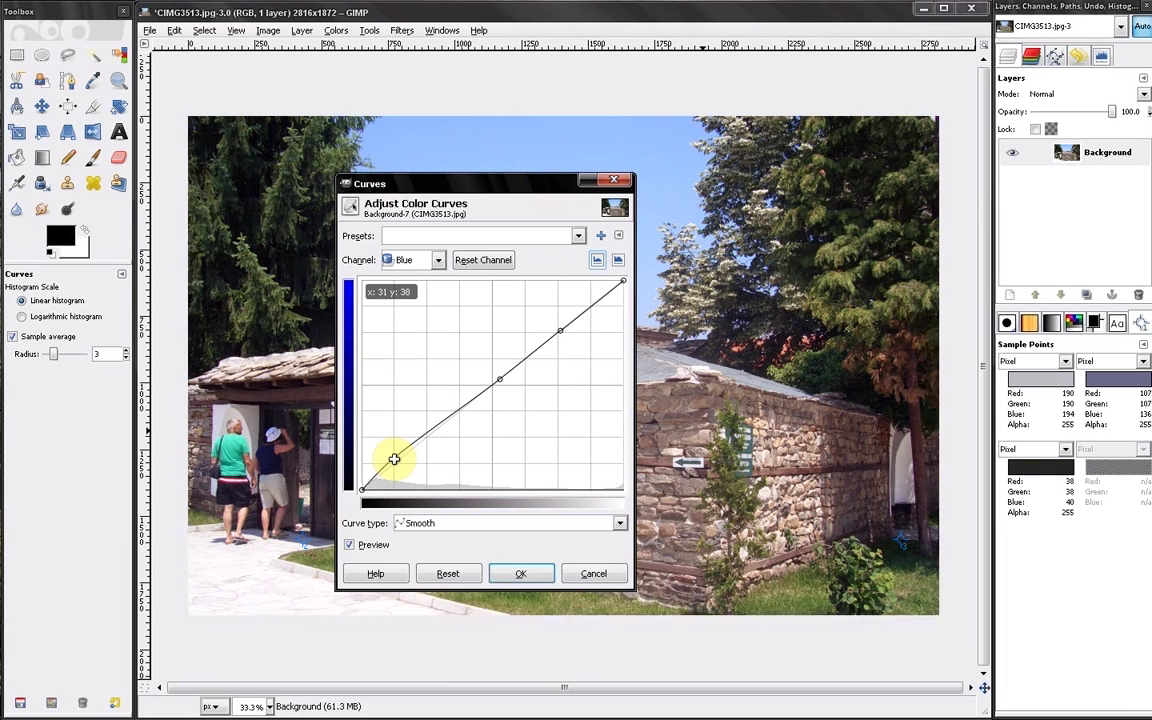
{"action": "left_click_drag", "start_coordinate": [394, 459], "coordinate": [395, 461]}
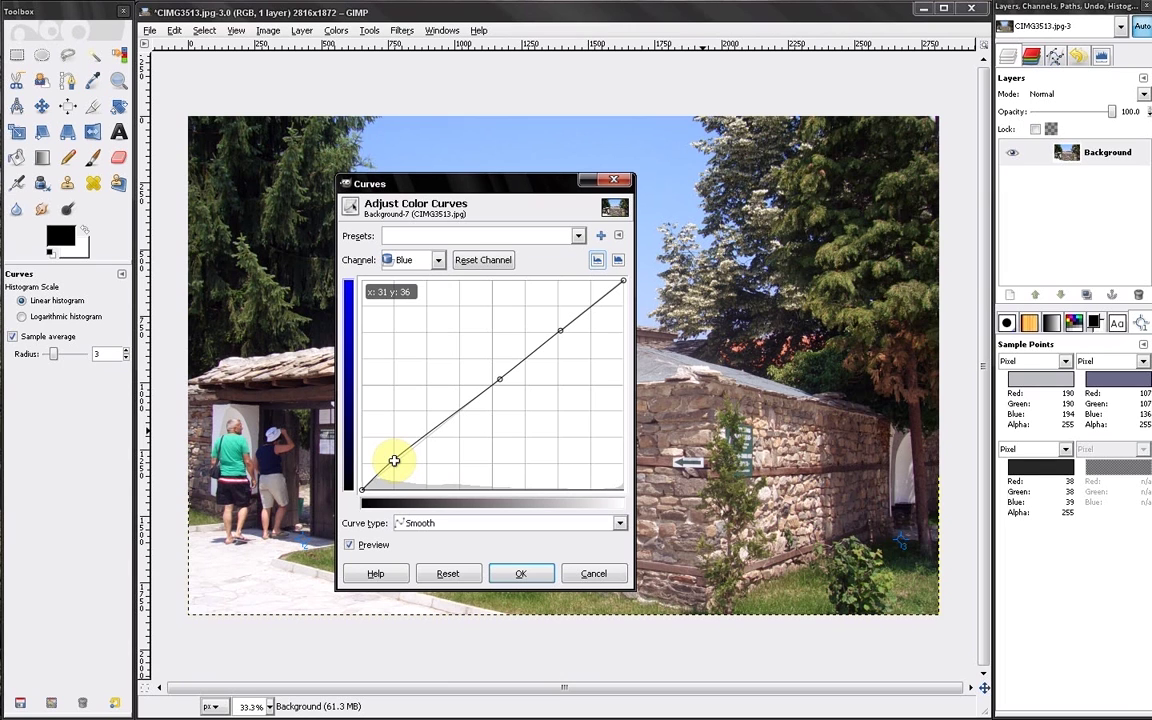
{"action": "left_click", "coordinate": [394, 460]}
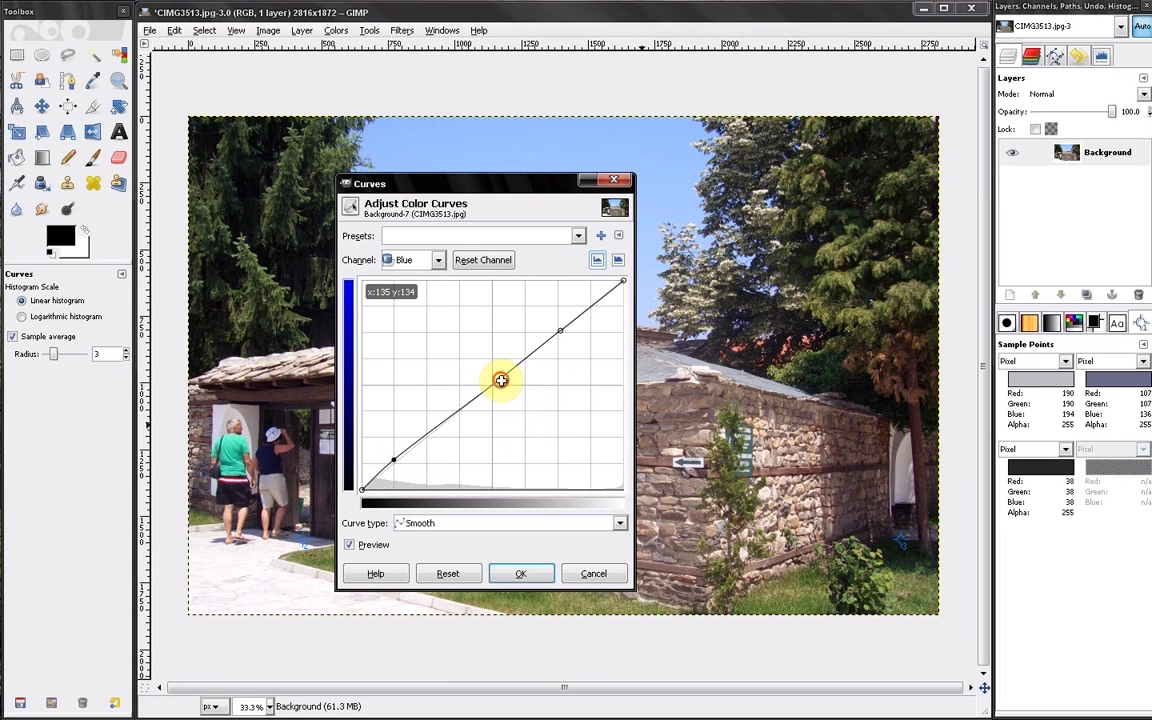
{"action": "left_click_drag", "start_coordinate": [501, 383], "coordinate": [501, 387]}
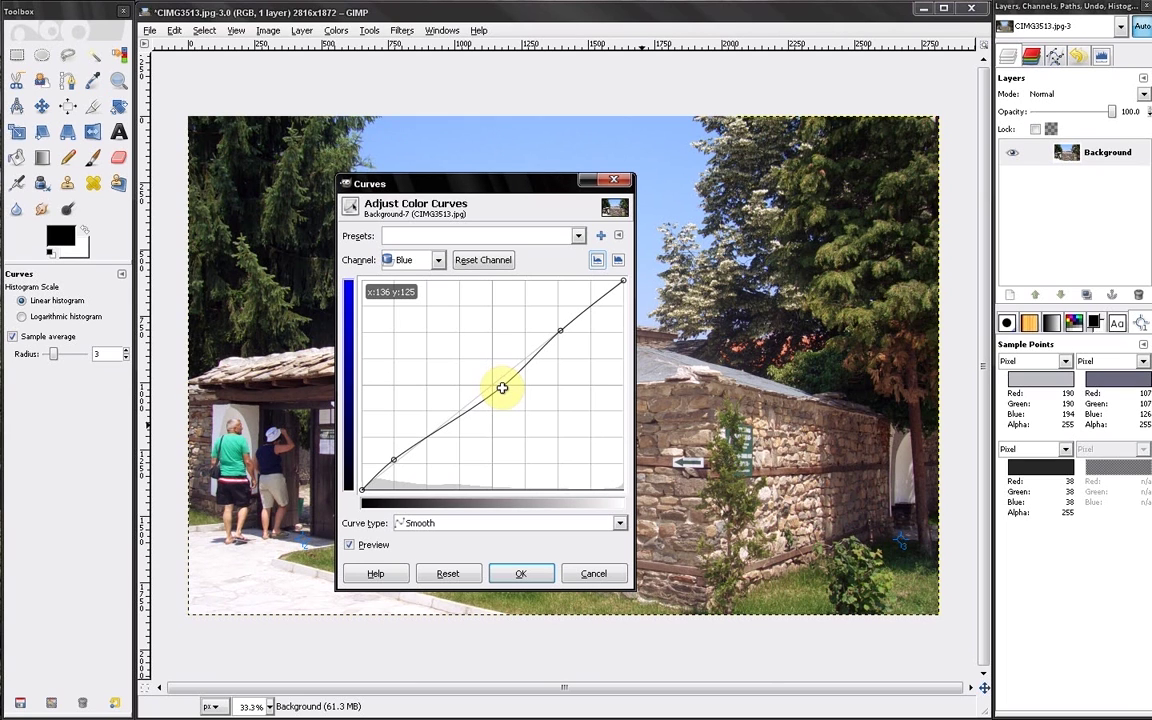
{"action": "left_click_drag", "start_coordinate": [501, 387], "coordinate": [507, 393]}
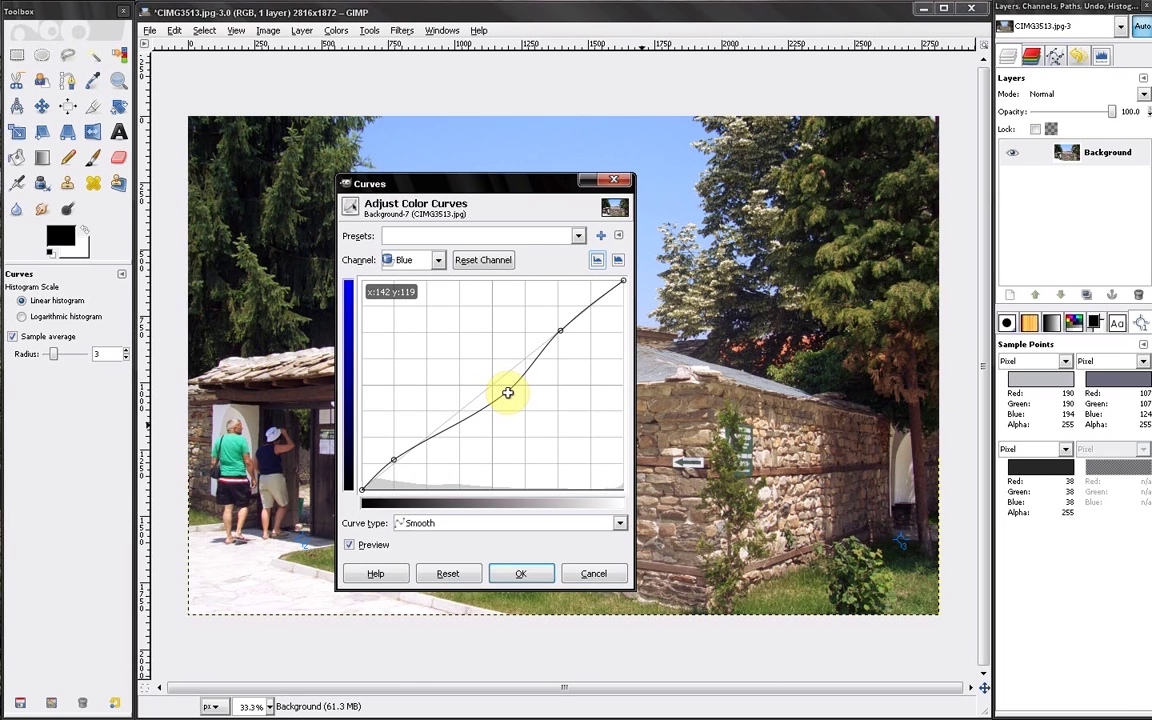
{"action": "left_click_drag", "start_coordinate": [507, 393], "coordinate": [510, 396]}
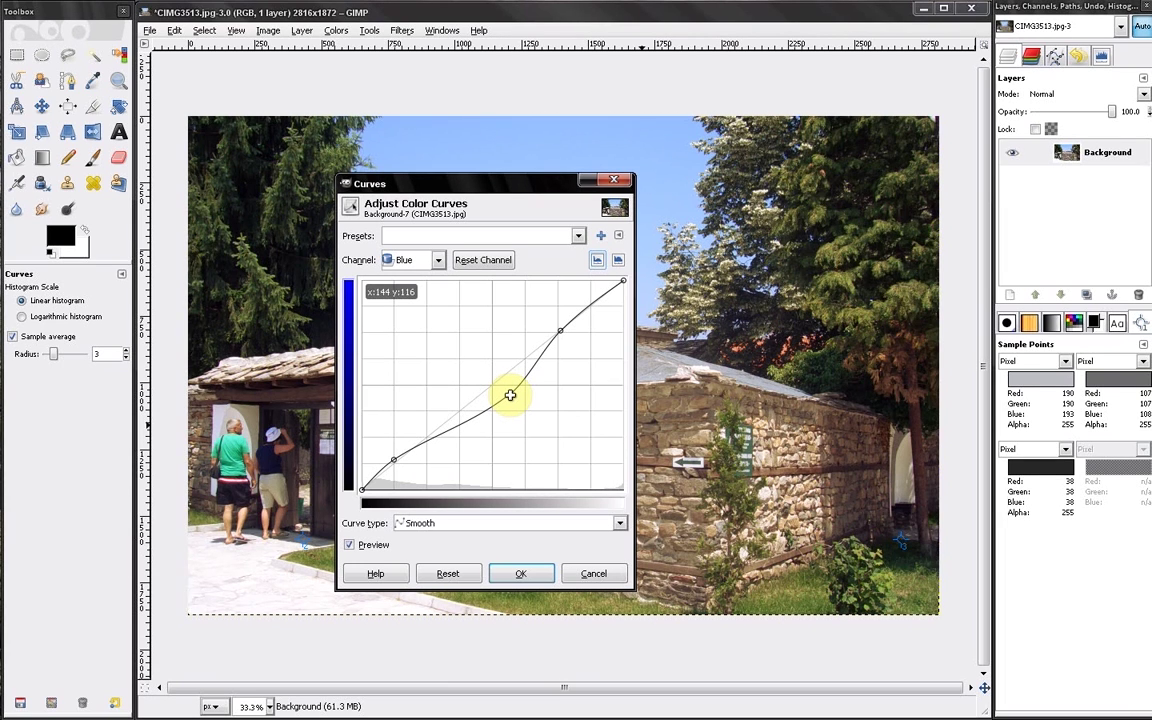
{"action": "left_click_drag", "start_coordinate": [510, 396], "coordinate": [511, 396]}
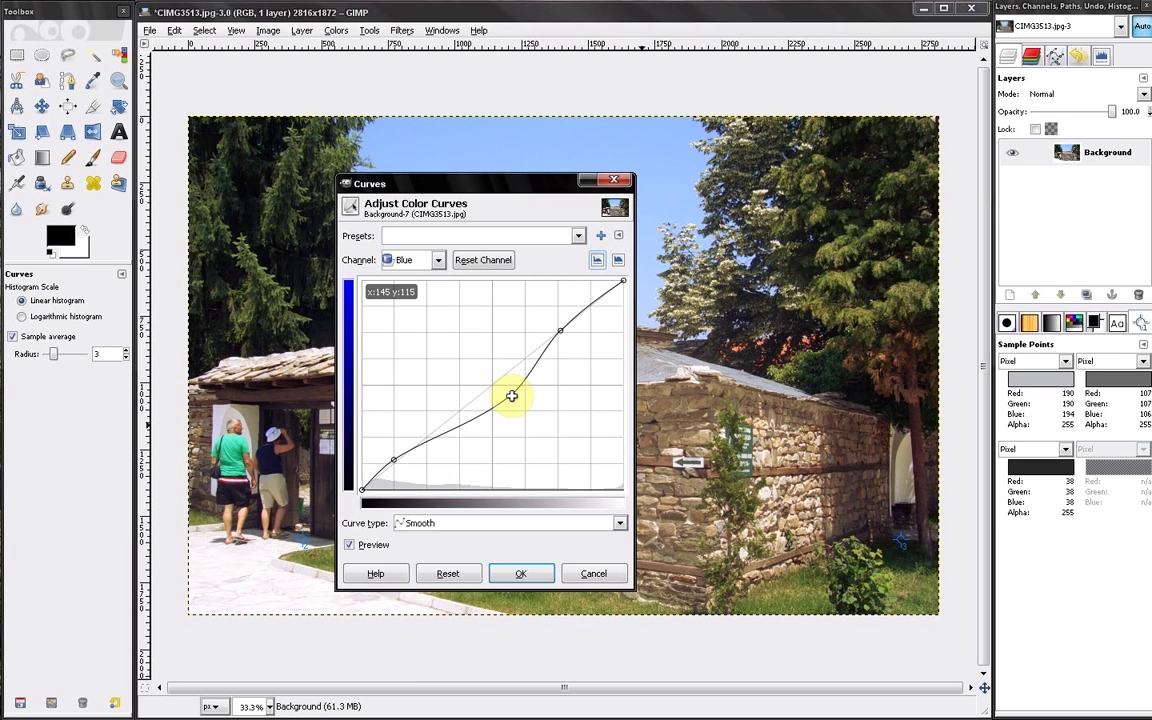
{"action": "left_click_drag", "start_coordinate": [511, 396], "coordinate": [510, 394]}
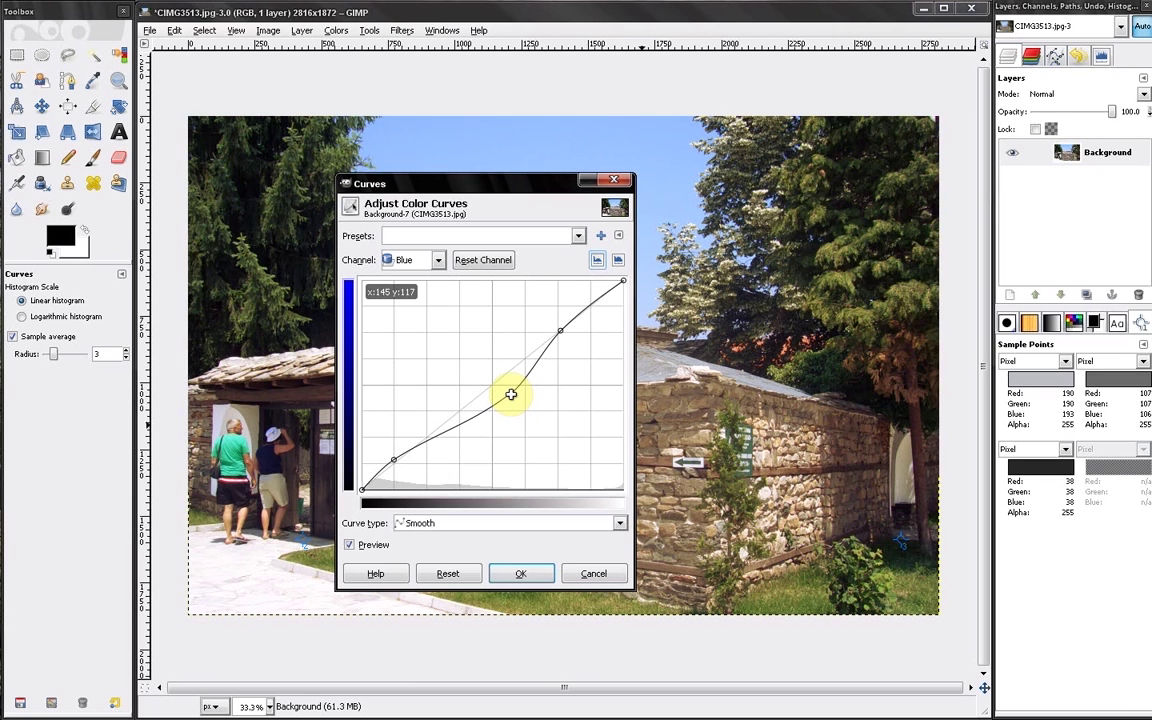
{"action": "left_click_drag", "start_coordinate": [511, 394], "coordinate": [510, 395]}
- Fine-tune the upper Blue curve point and apply the curves, leaving the roof at neutral 190/190/190
{"action": "left_click", "coordinate": [510, 396]}
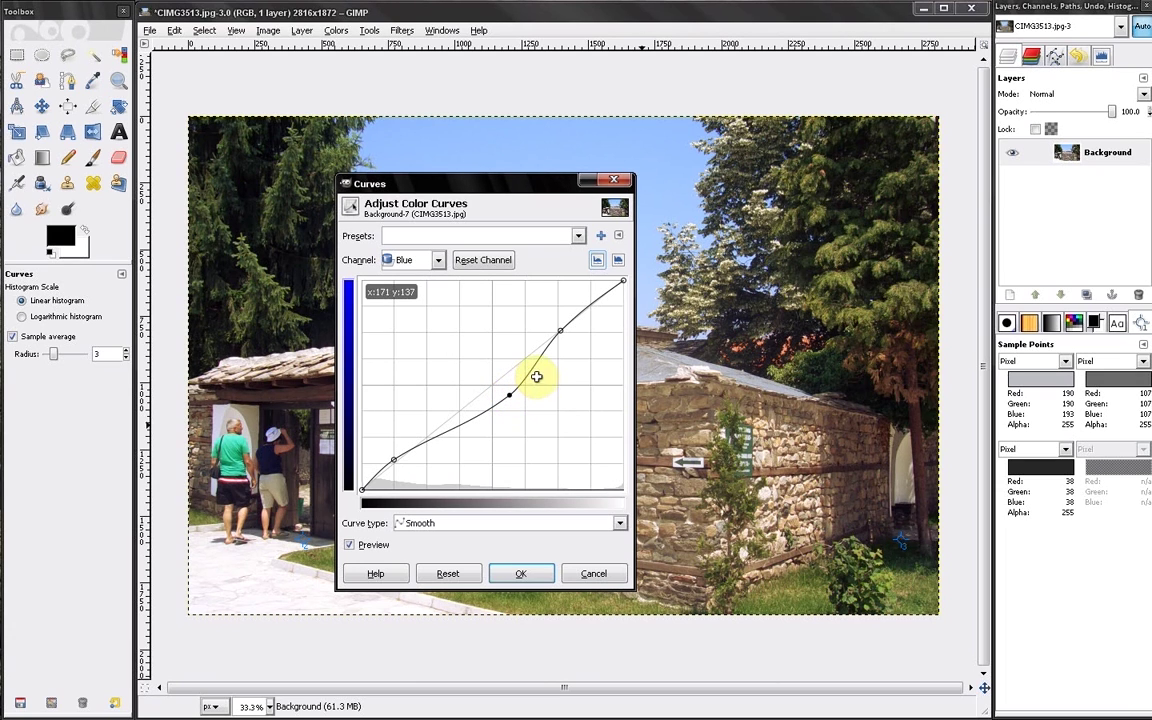
{"action": "left_click", "coordinate": [561, 332]}
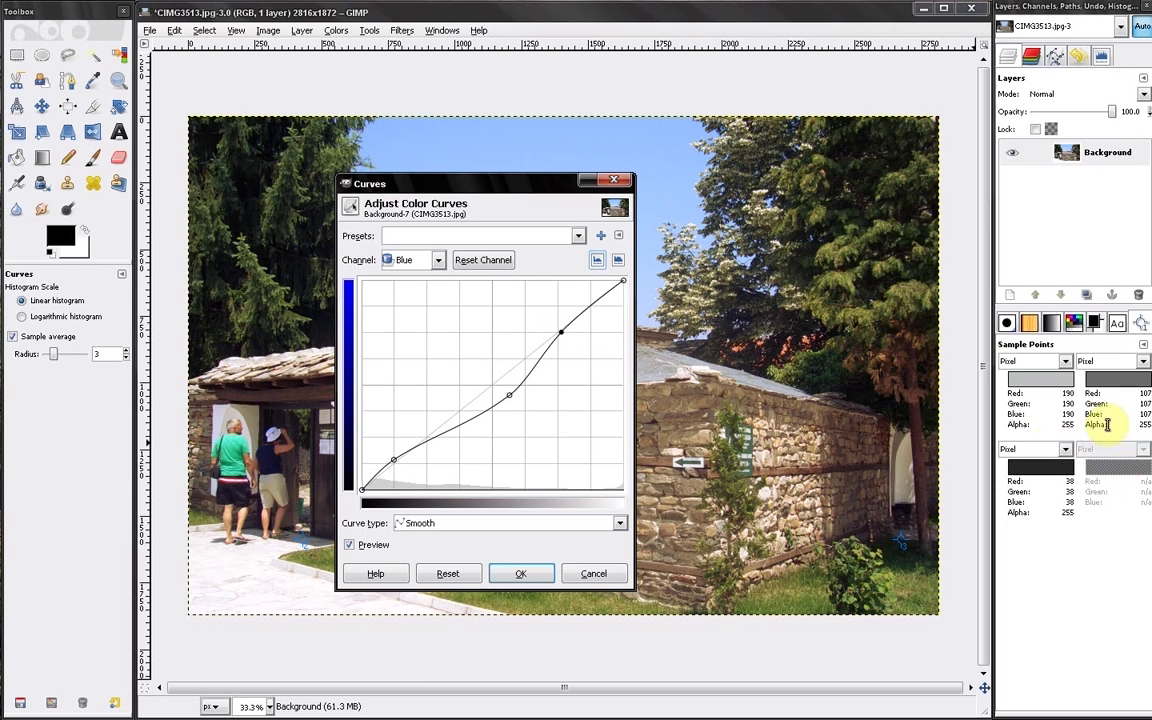
{"action": "left_click", "coordinate": [535, 570]}
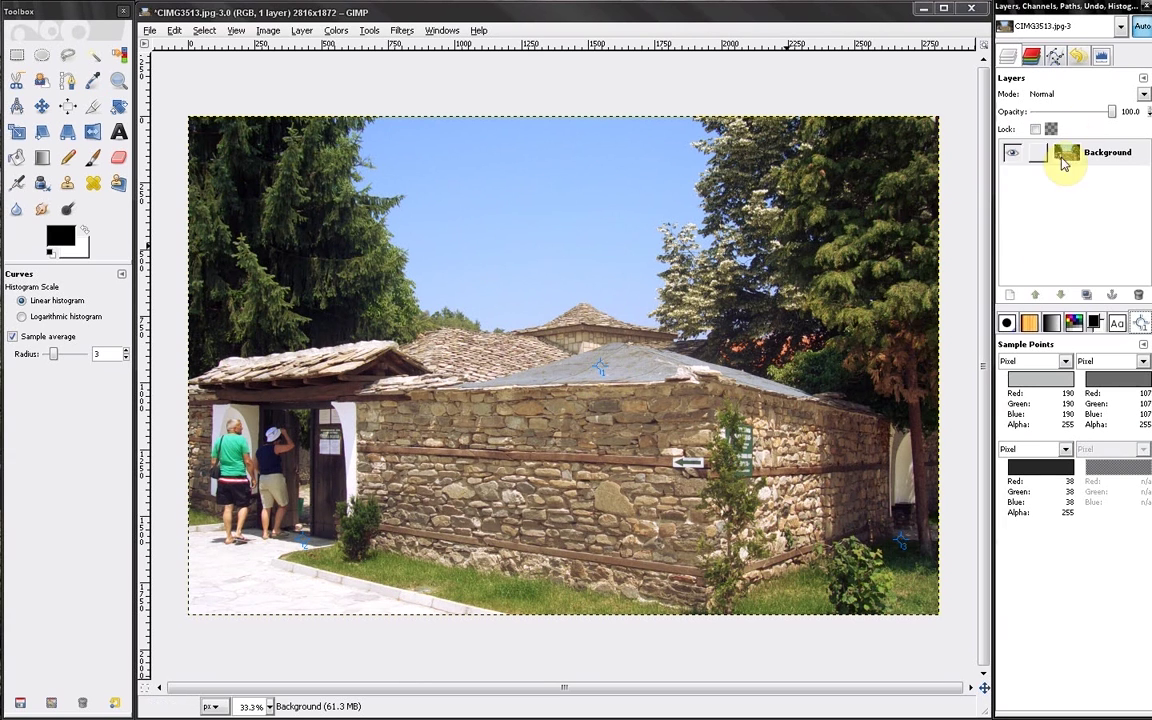
- Load the original CIMG3513.jpg as a layer above the corrected Background and toggle its visibility
{"action": "left_click", "coordinate": [149, 30]}
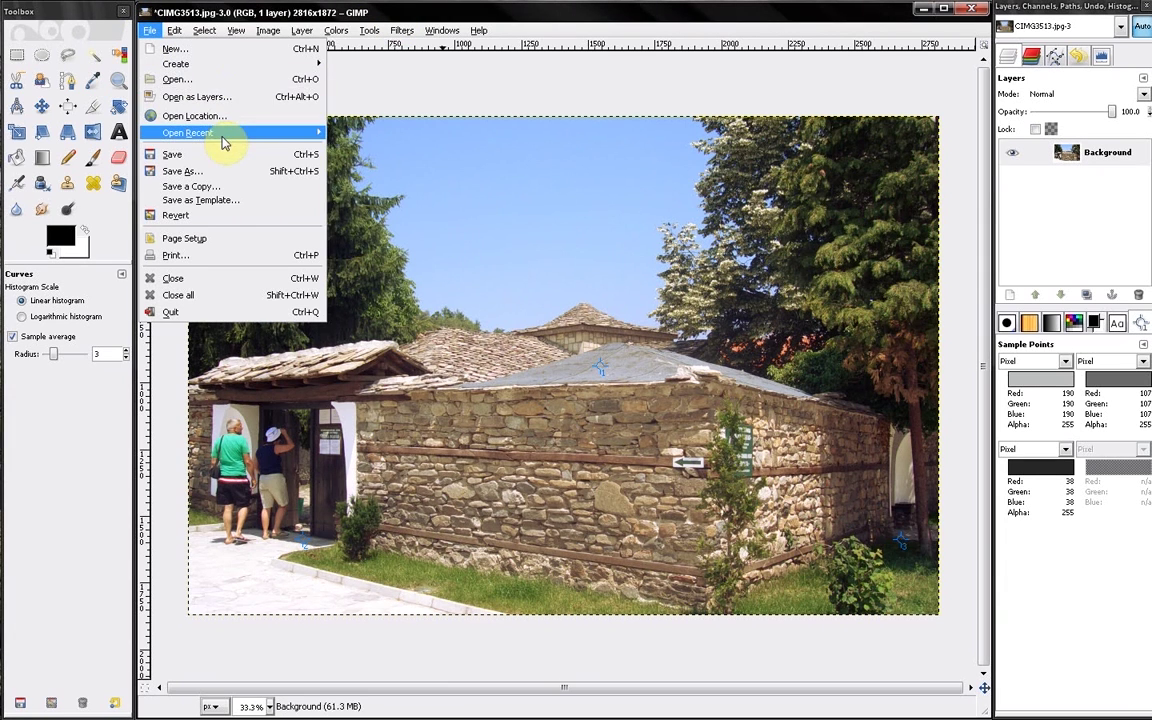
{"action": "key", "text": "ctrl+o"}
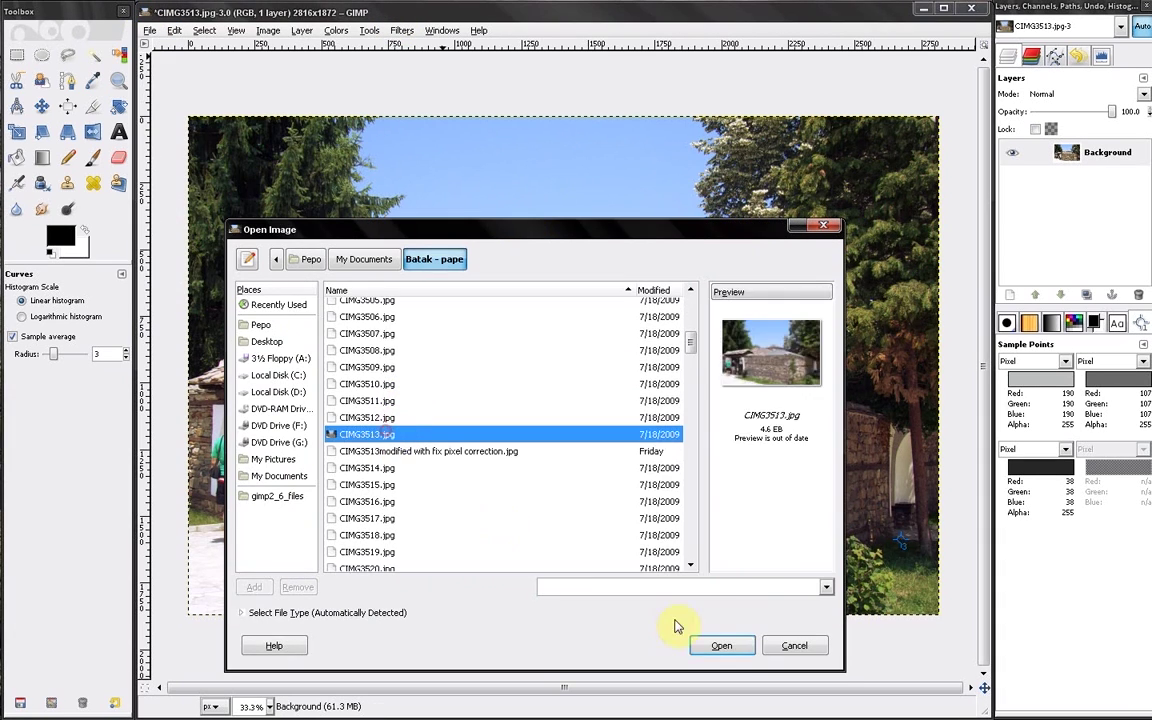
{"action": "left_click", "coordinate": [710, 646]}
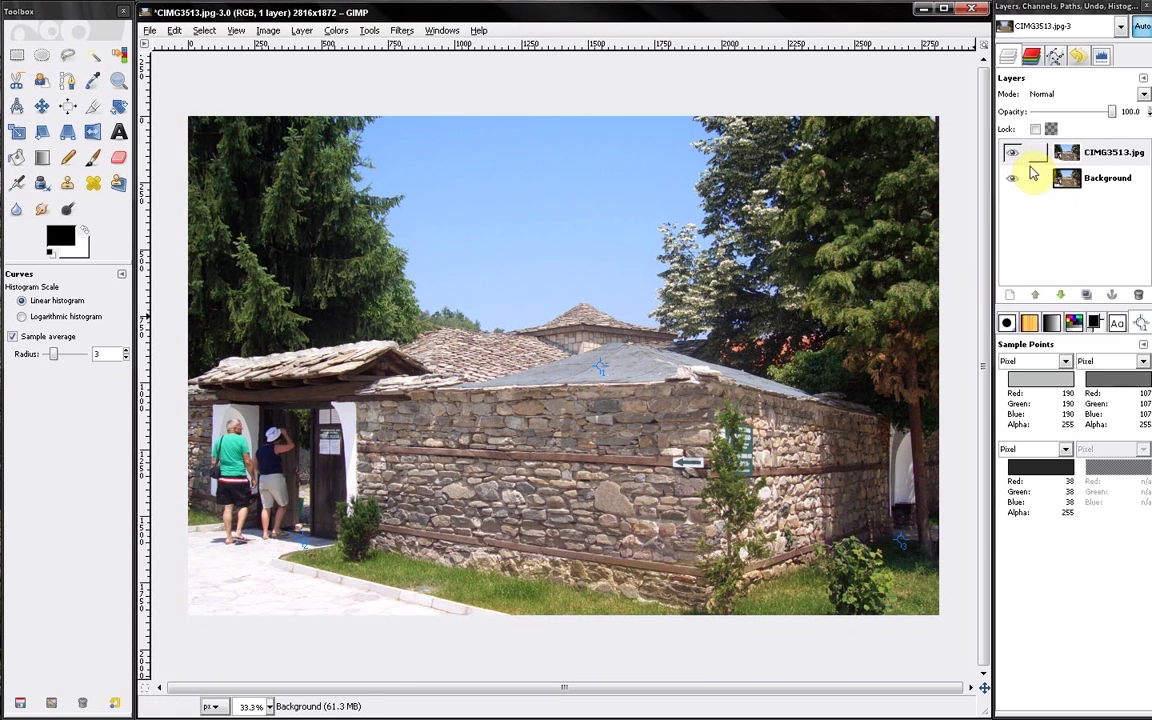
{"action": "left_click", "coordinate": [1013, 157]}
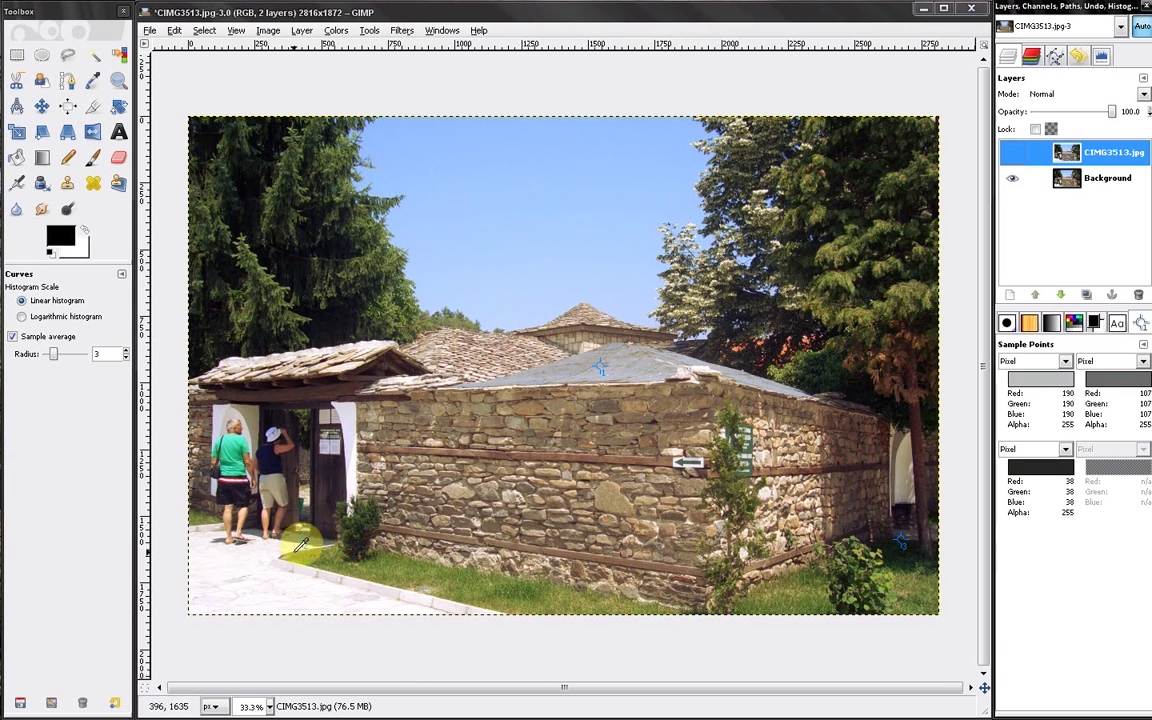
- Compare the original layer with the correction and delete the doorway, roof and shadow sample points
{"action": "left_click_drag", "start_coordinate": [302, 541], "coordinate": [112, 520]}
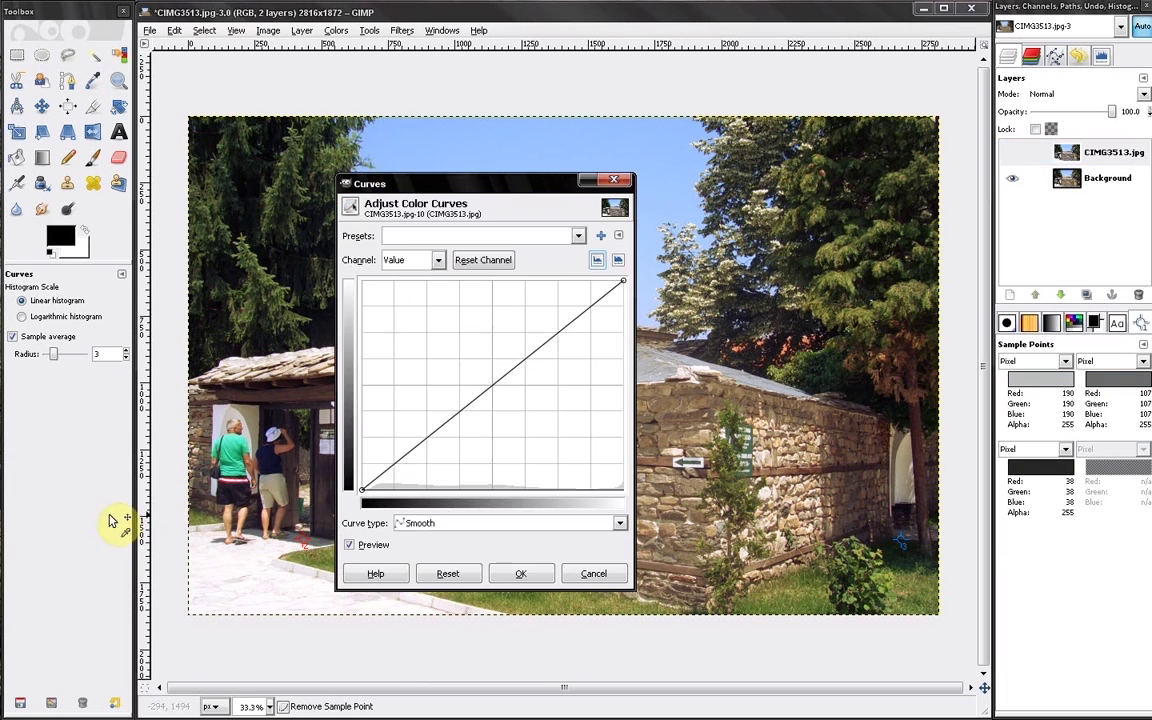
{"action": "left_click", "coordinate": [593, 573]}
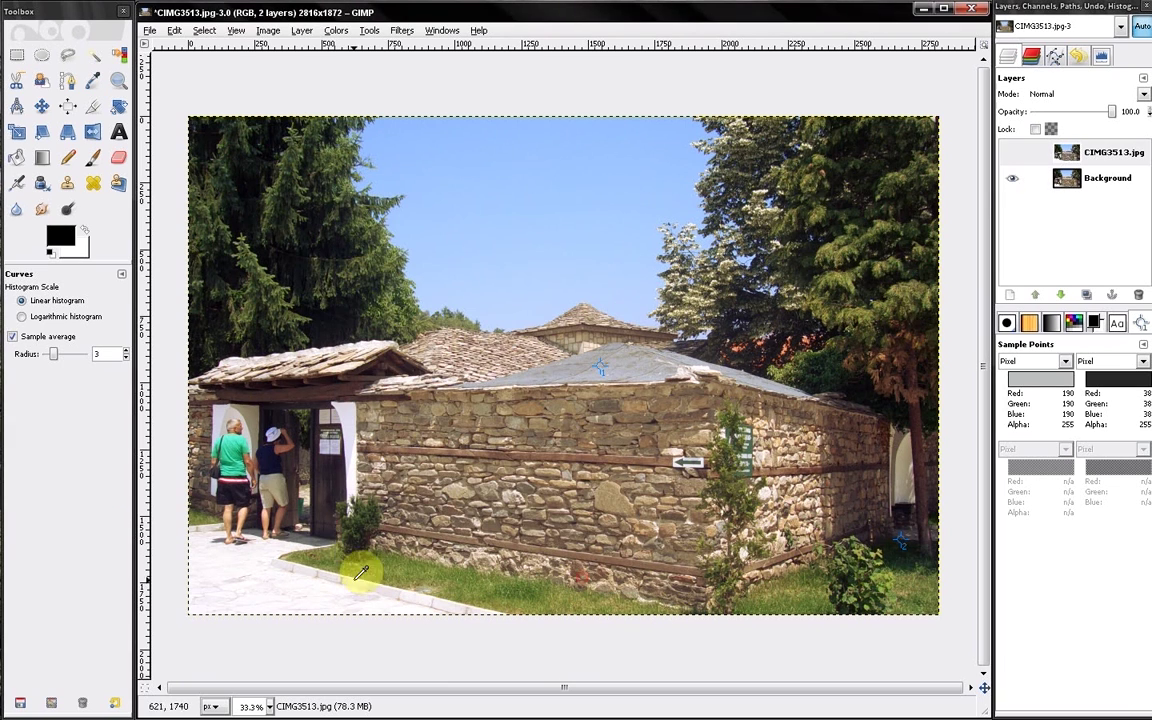
{"action": "left_click", "coordinate": [1014, 155]}
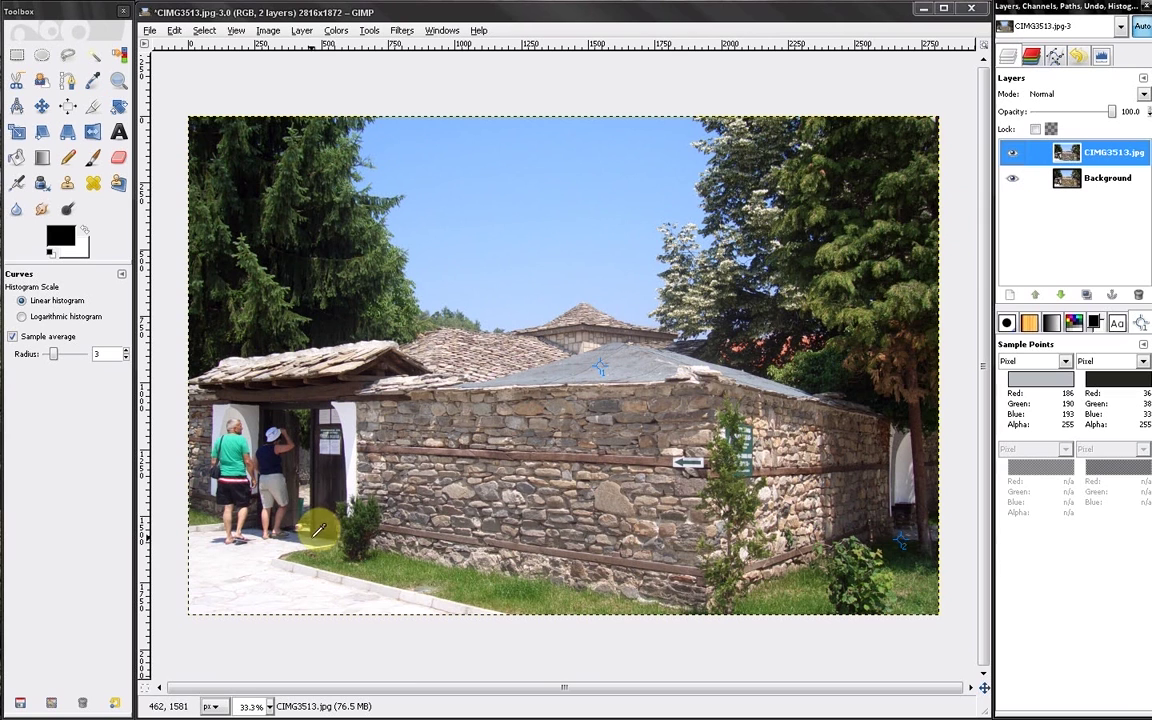
{"action": "left_click", "coordinate": [1014, 155]}
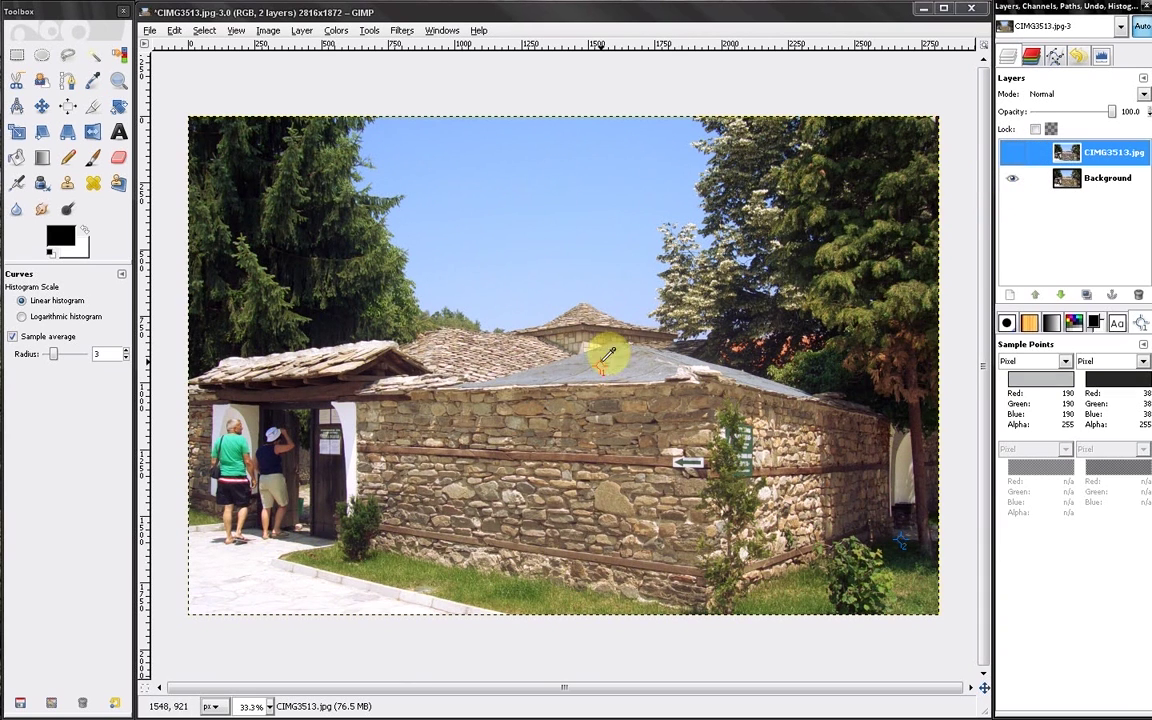
{"action": "left_click", "coordinate": [604, 350]}
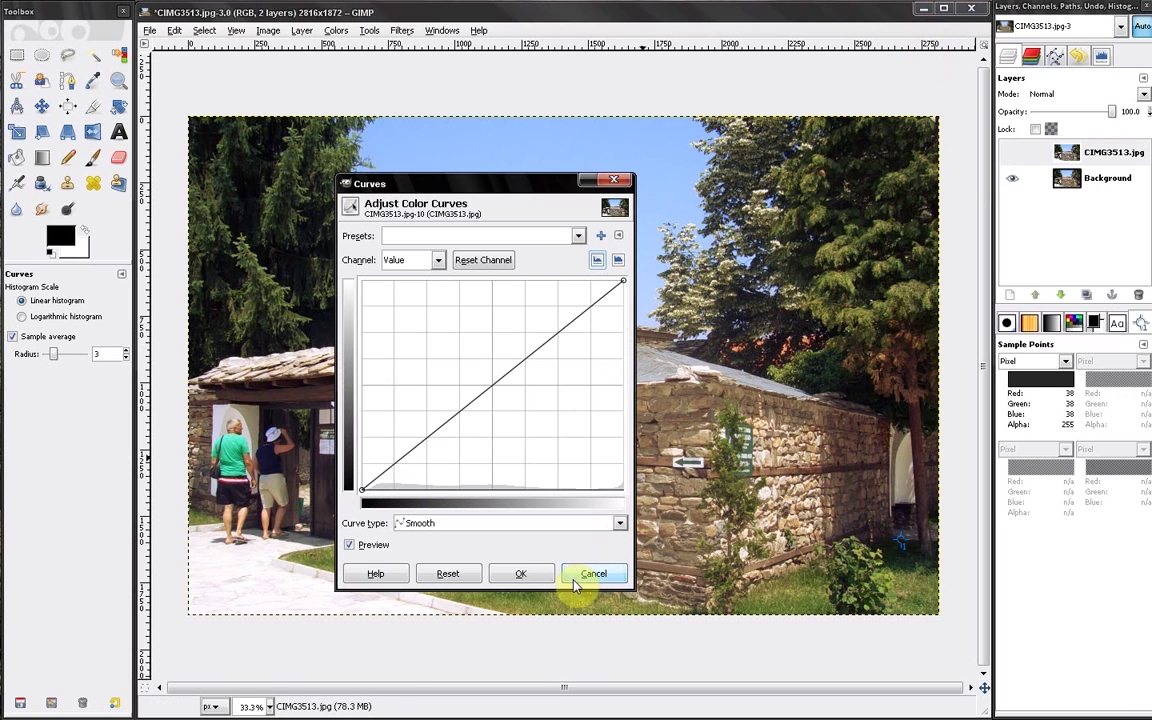
{"action": "left_click", "coordinate": [588, 572]}
{"action": "left_click", "coordinate": [905, 548]}
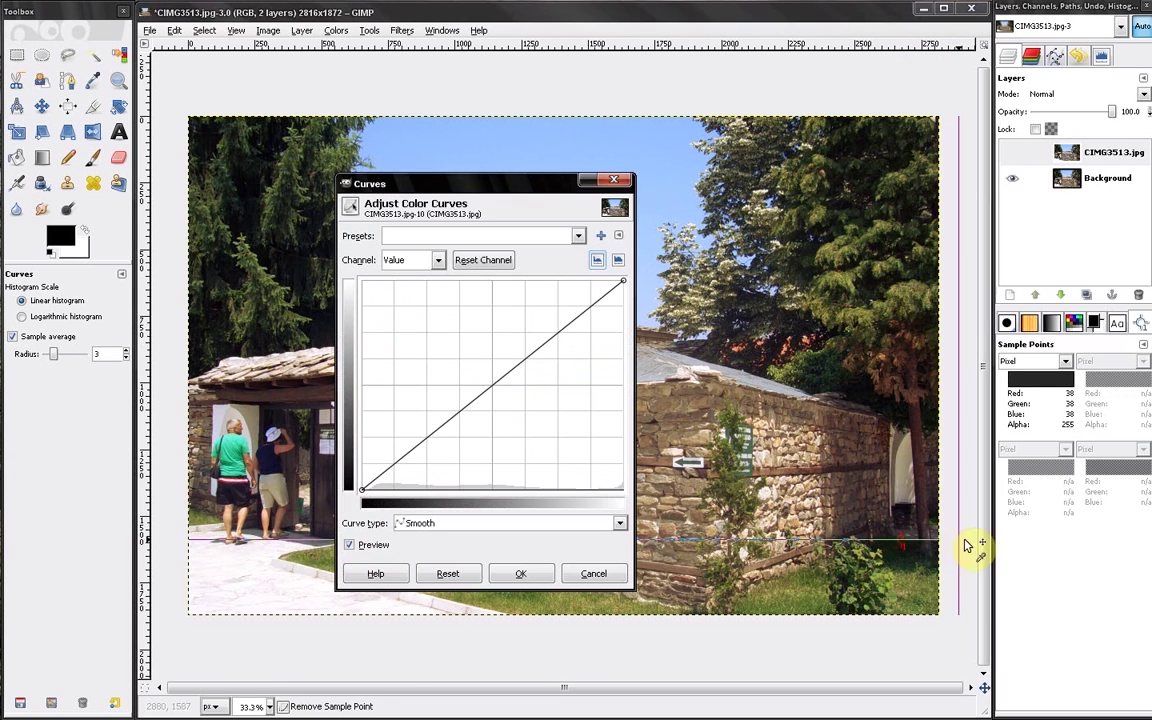
{"action": "left_click", "coordinate": [594, 573]}
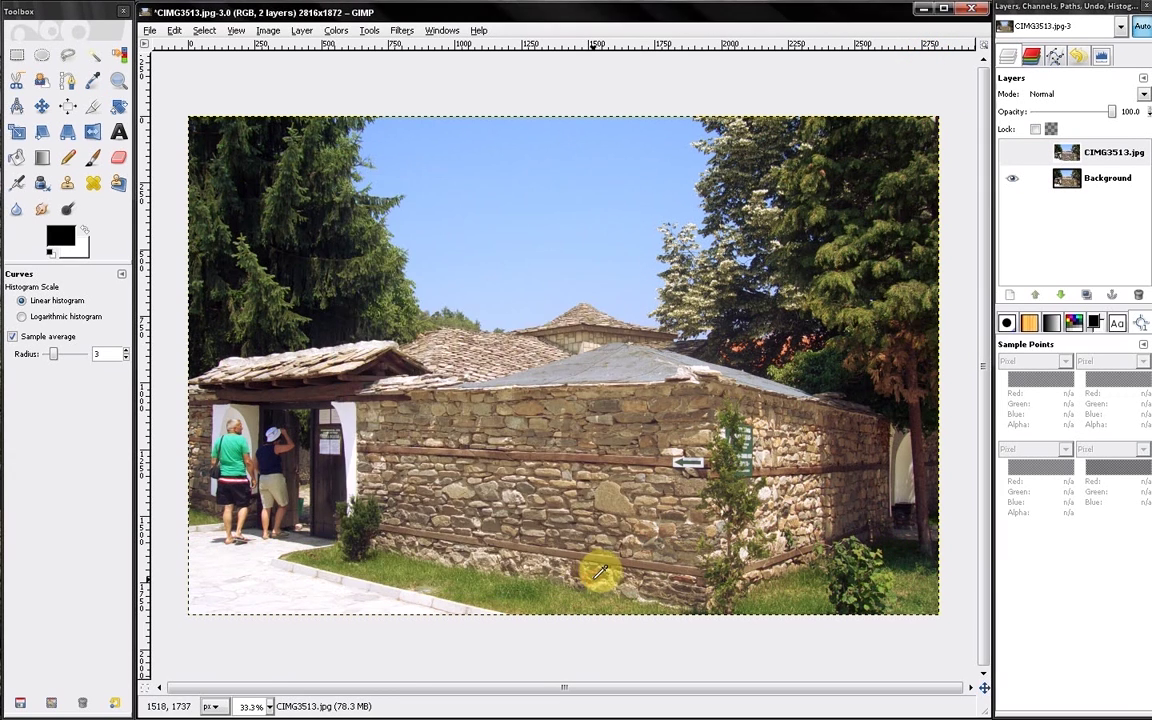
- Toggle the CIMG3513.jpg layer on and off, leaving it hidden over the corrected Background
{"action": "left_click", "coordinate": [1012, 152]}
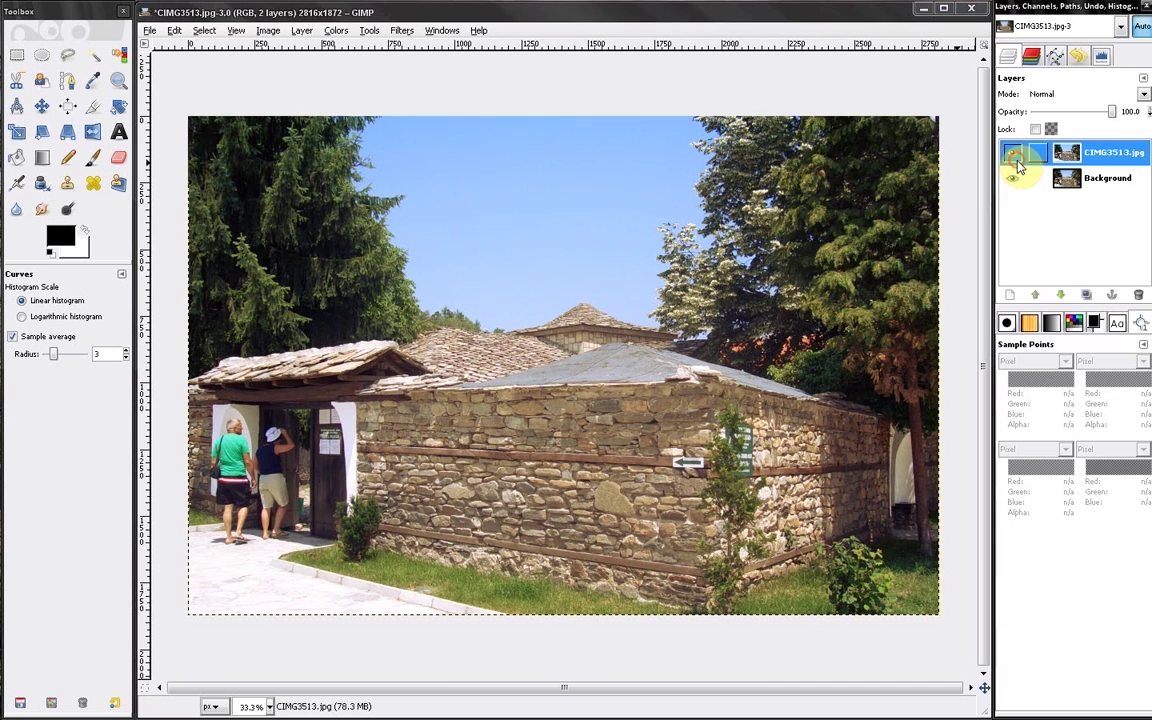
{"action": "left_click", "coordinate": [1013, 158]}
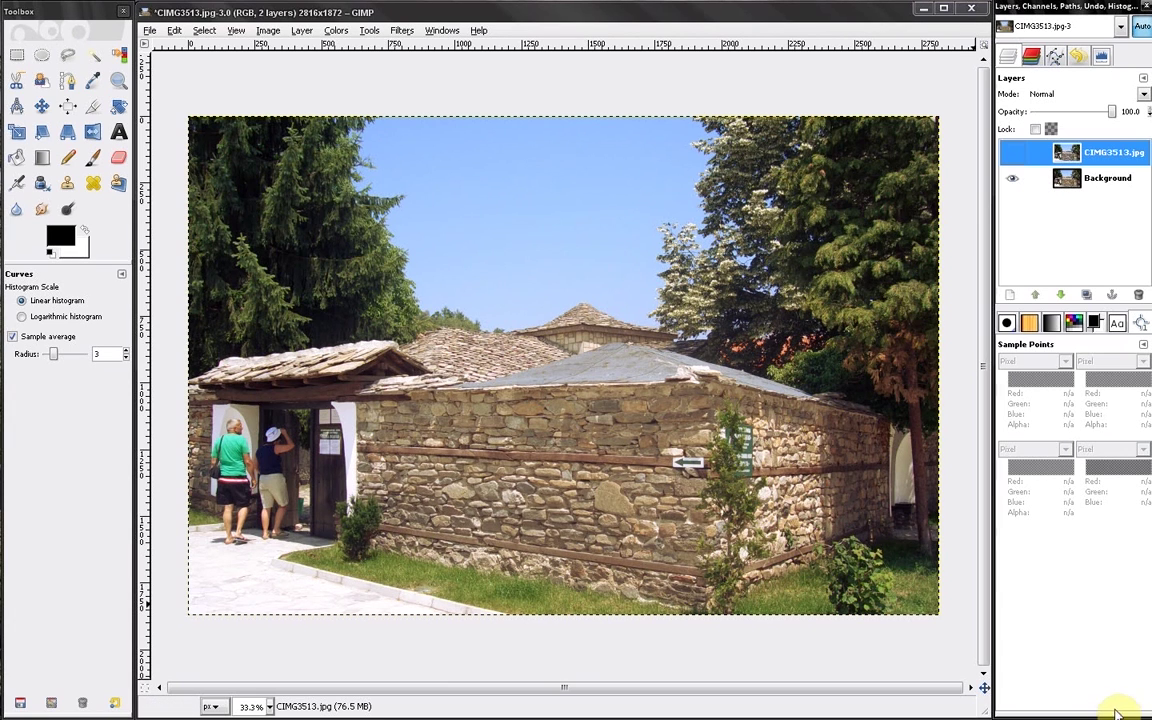
{"action": "left_click", "coordinate": [1090, 708]}
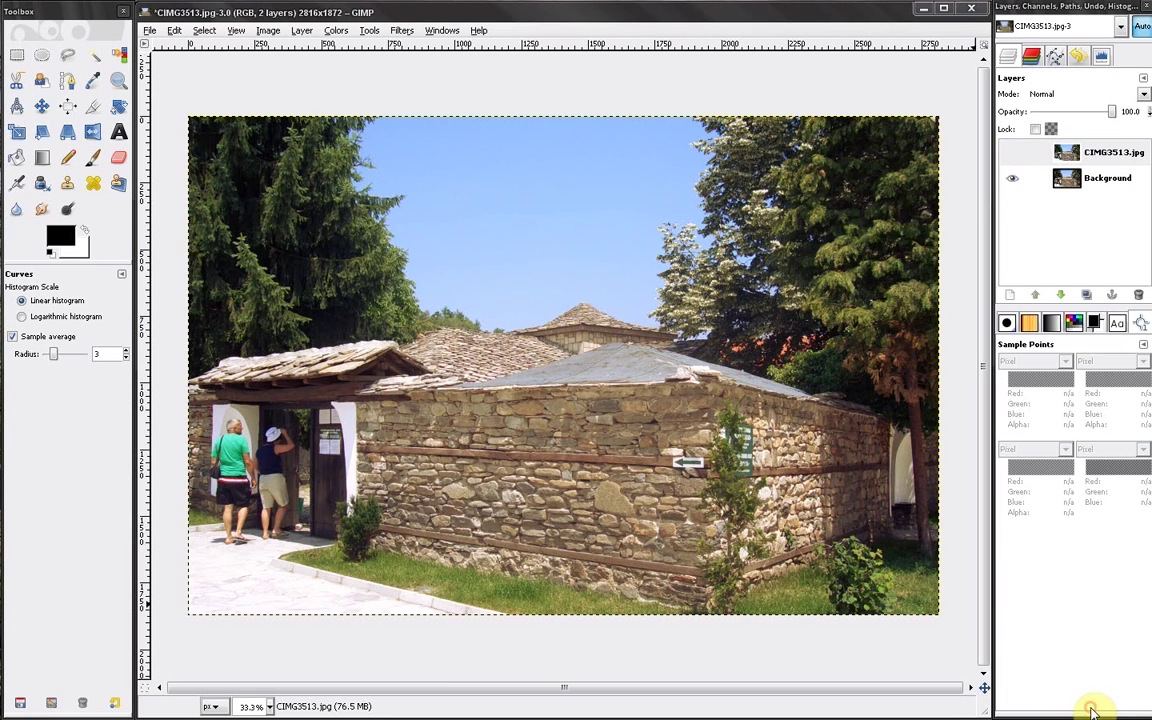
{"action": "left_click", "coordinate": [1092, 710]}
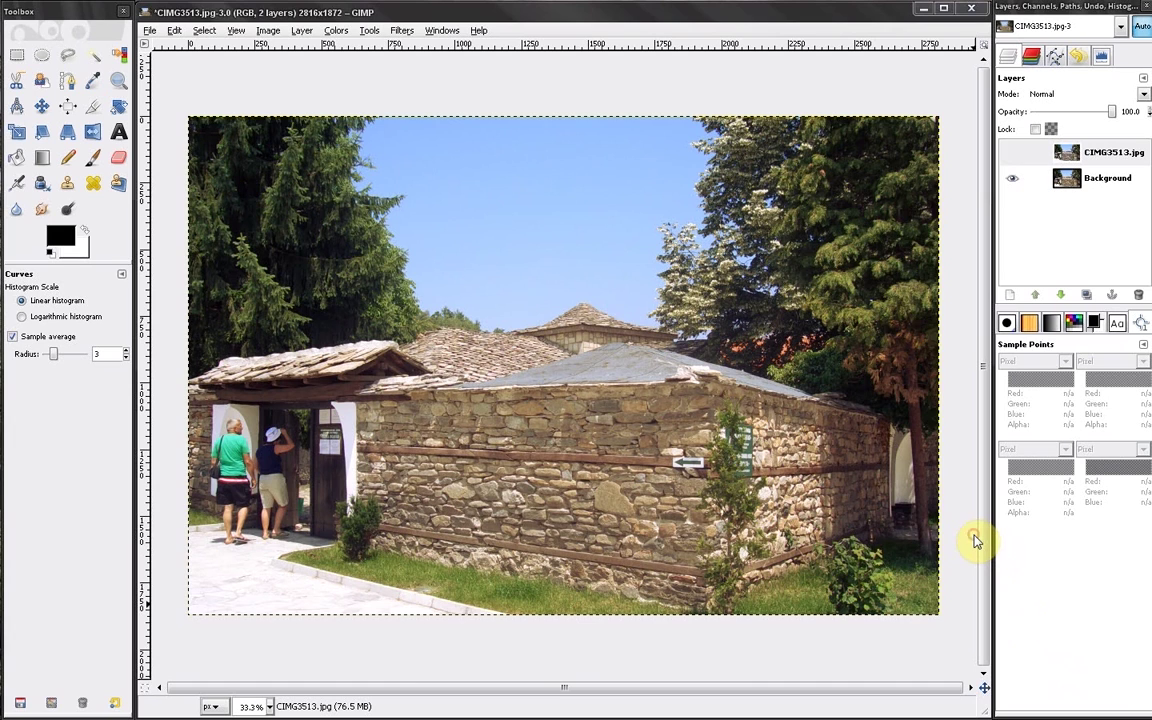